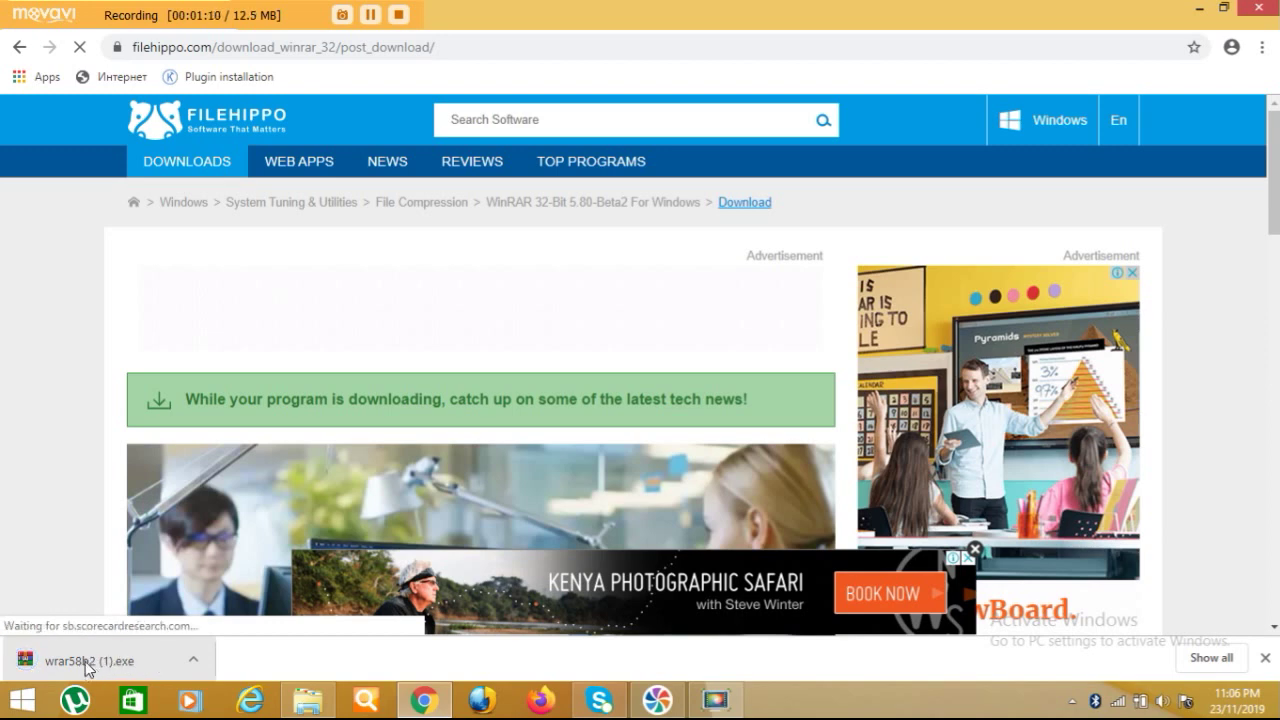
Step: Run the downloaded wrar58b2 (1).exe installer, review its license agreement and install WinRAR to C:\Program Files (x86)\WinRAR
left_click(85, 661)
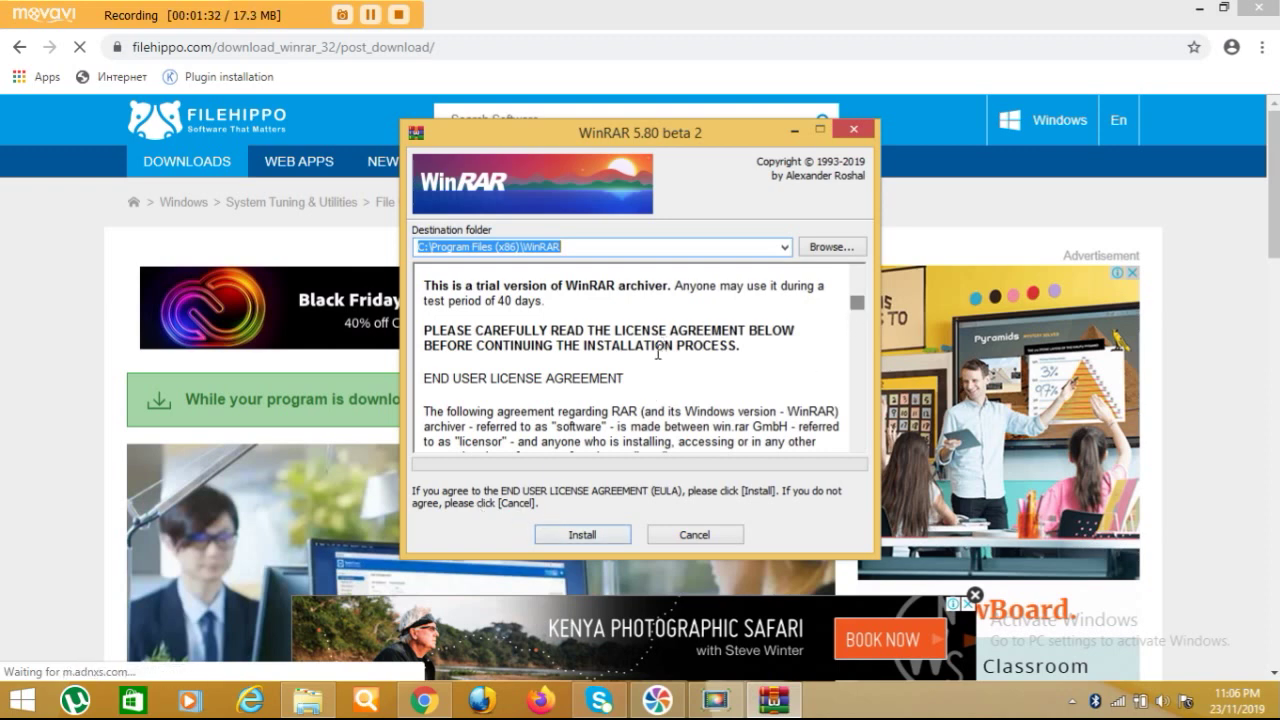
left_click(614, 414)
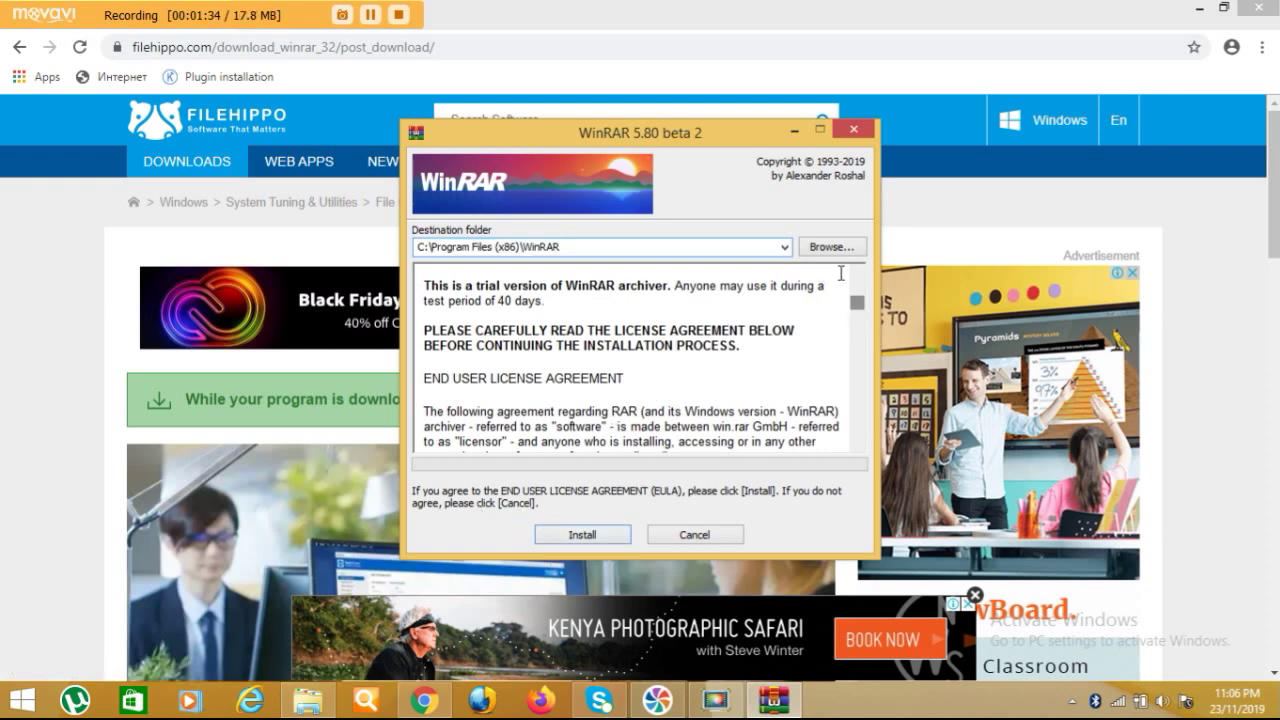
scroll(860, 313, "down", 1)
scroll(856, 330, "up", 1)
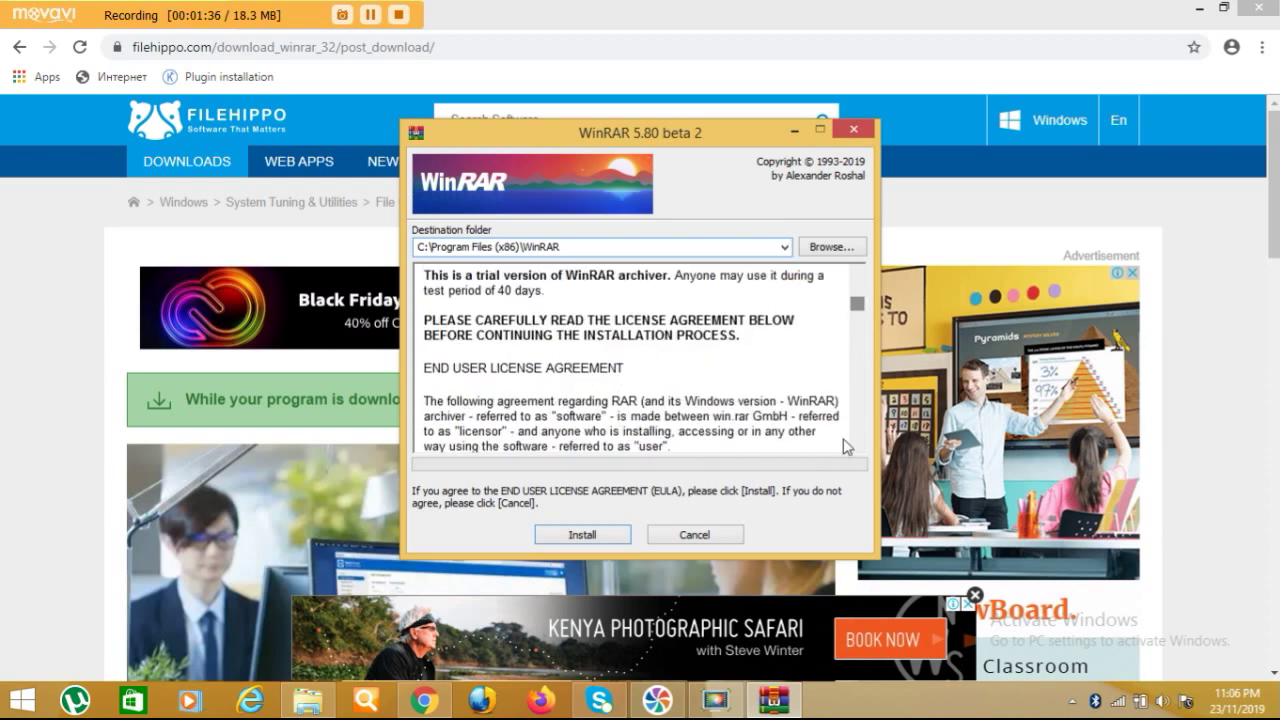
left_click_drag(857, 310, 849, 458)
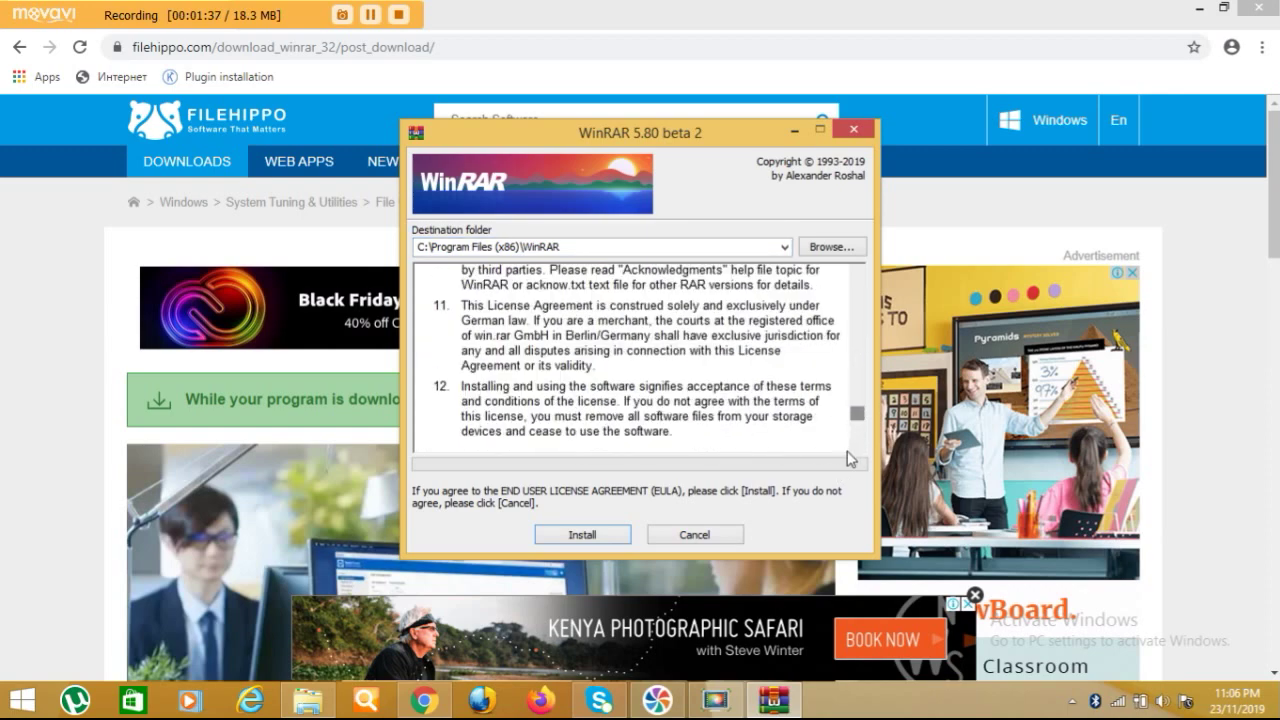
left_click(572, 535)
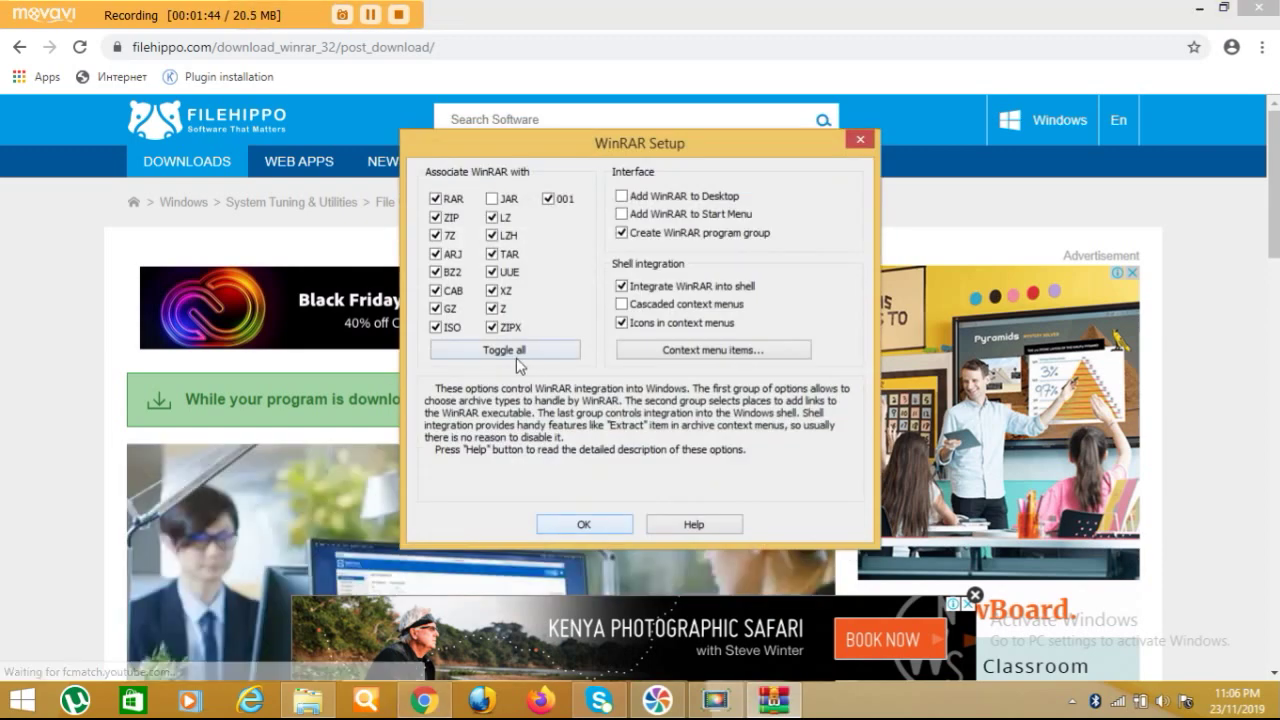
Step: Associate WinRAR with all listed archive types and finish the setup, closing the WinRAR shortcuts folder and the browser
left_click(501, 351)
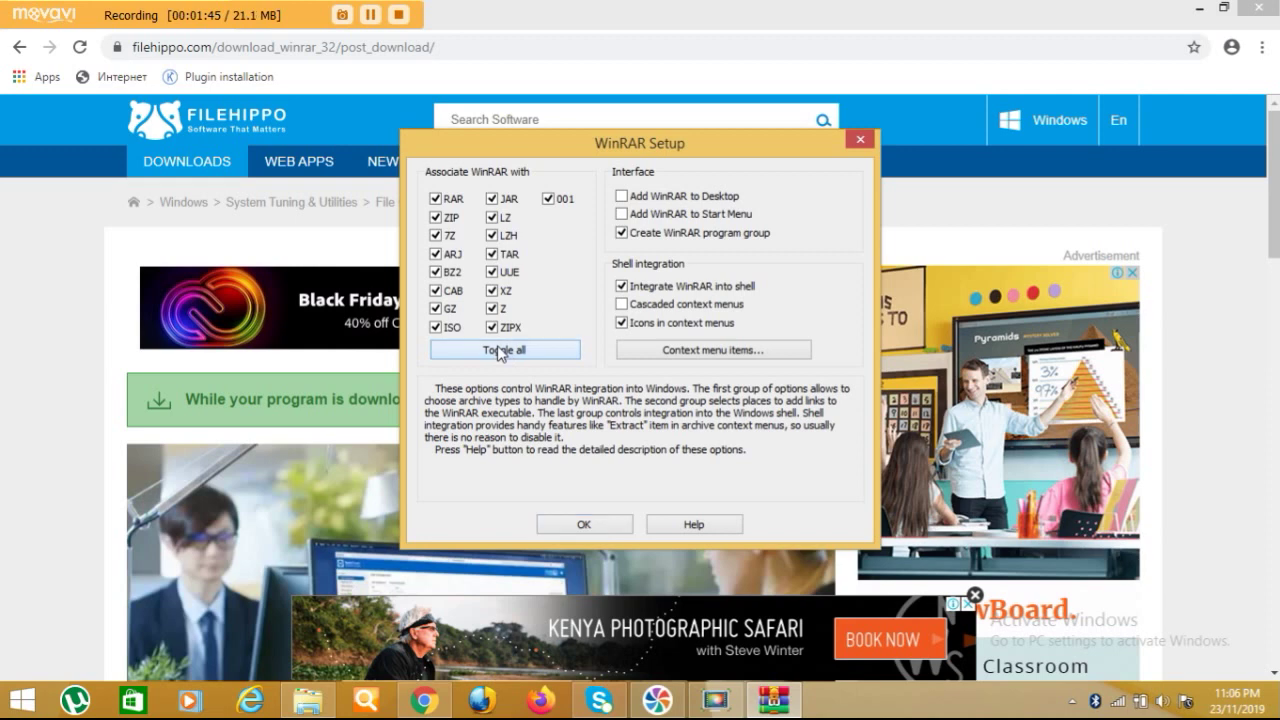
left_click(589, 530)
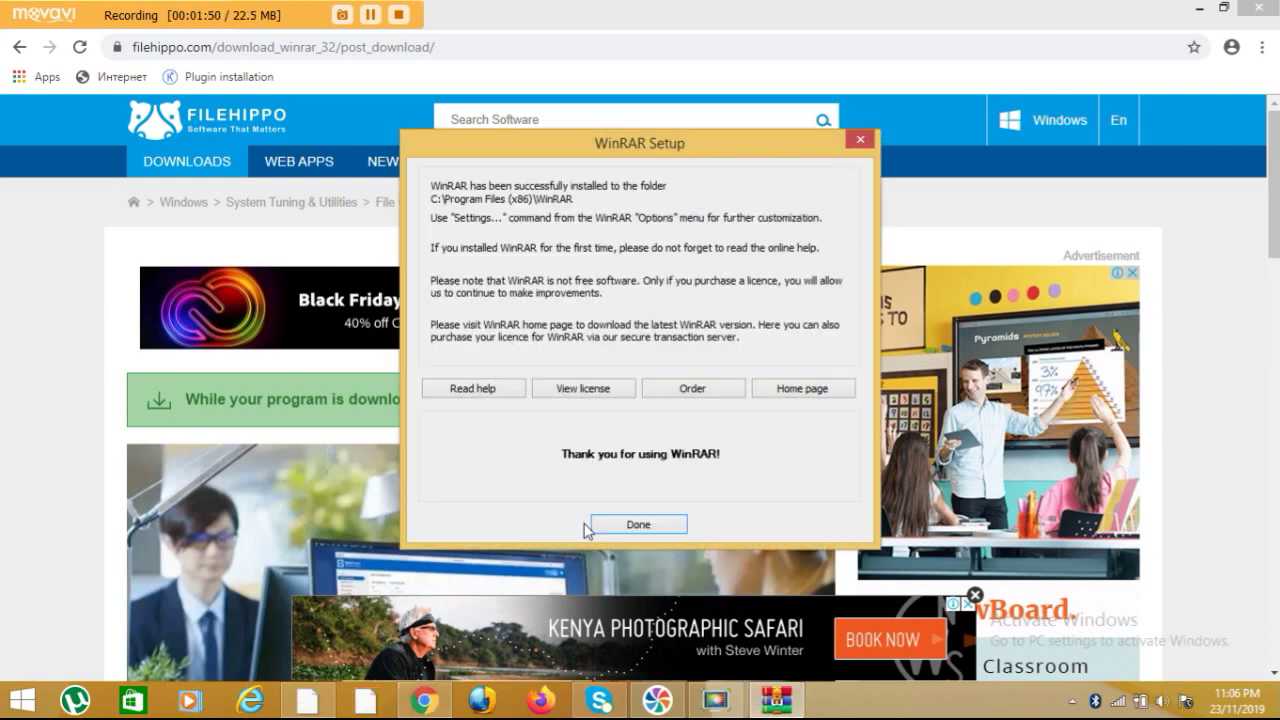
left_click(637, 525)
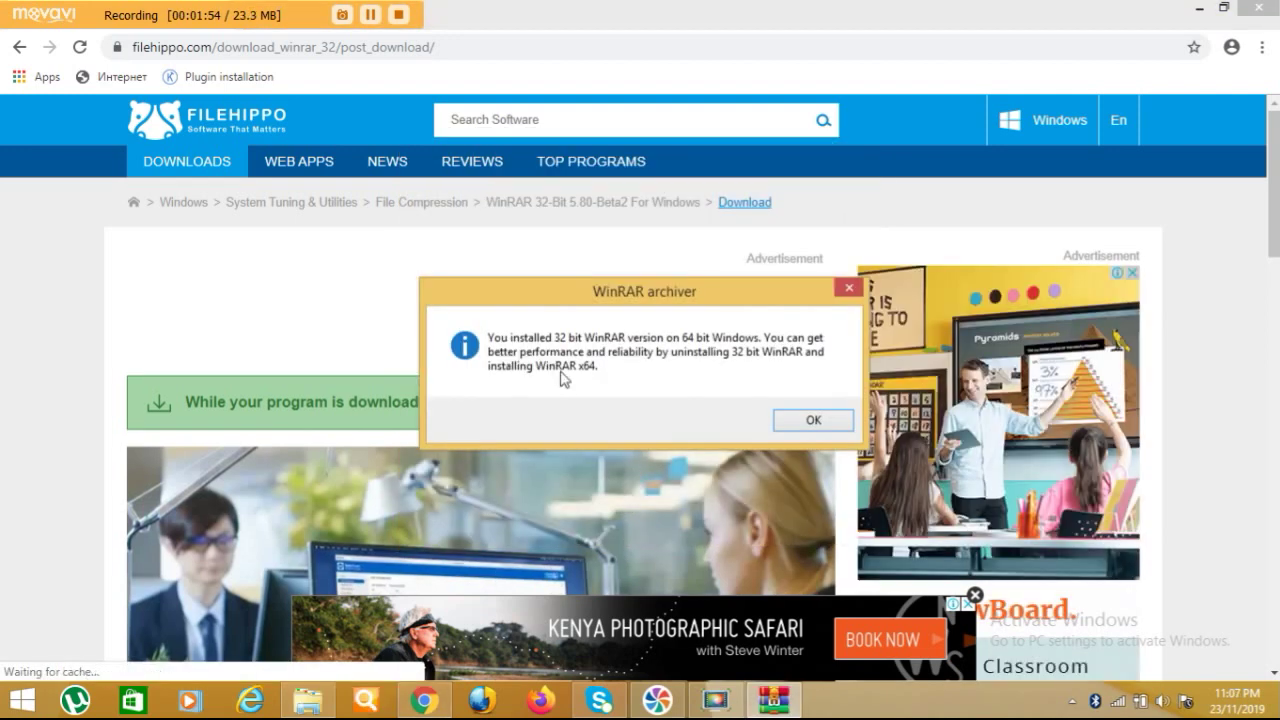
left_click(809, 421)
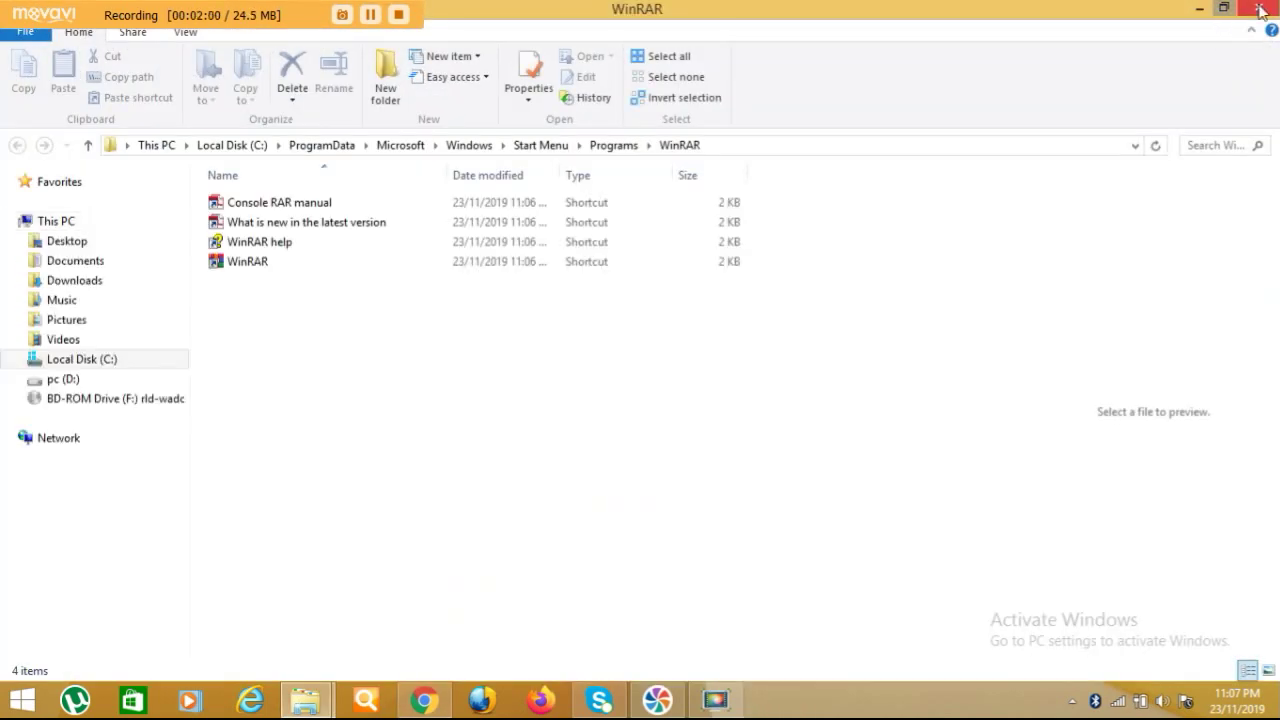
left_click(1258, 8)
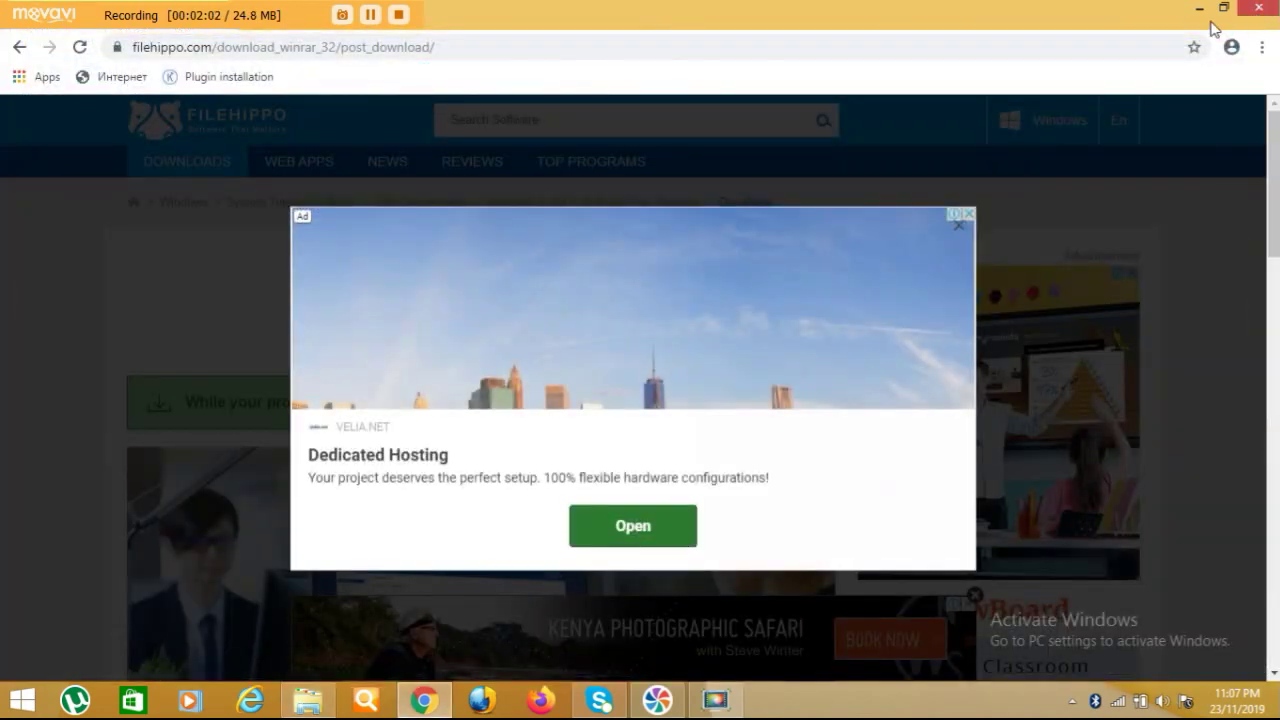
left_click(1258, 8)
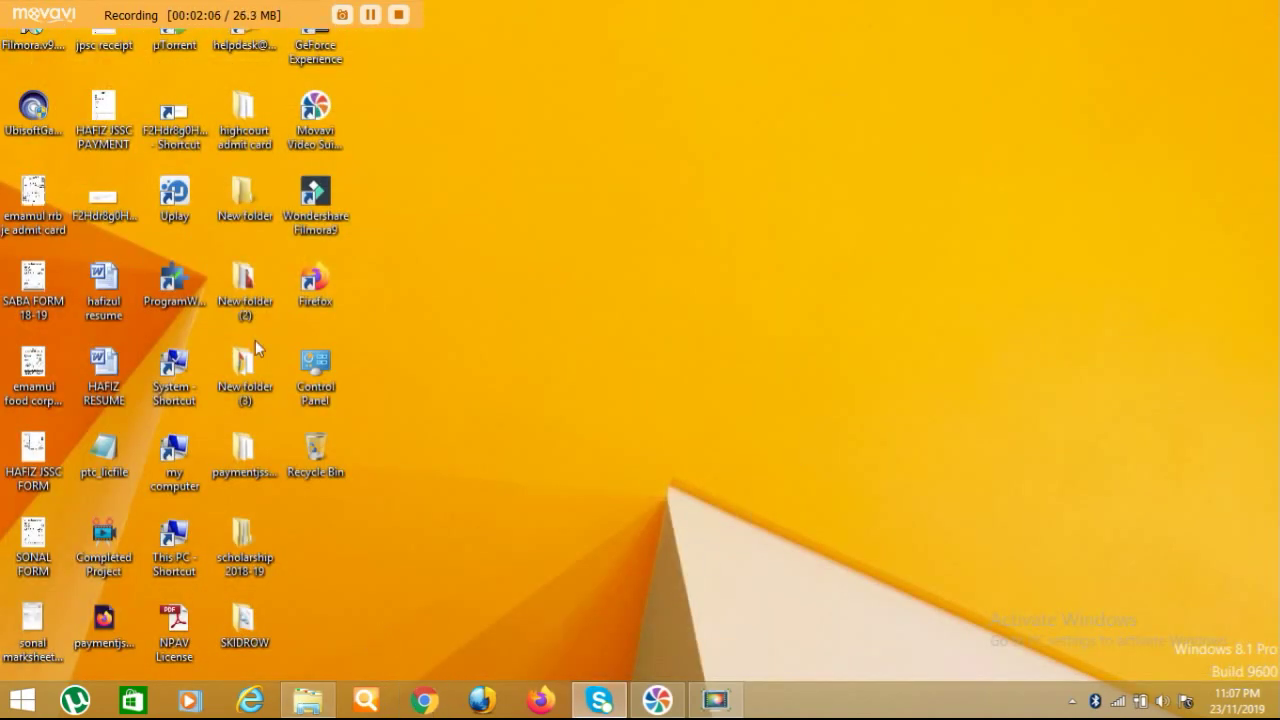
Step: Open the spiderman collection folder in D:\games\GAMES from This PC
double_click(174, 473)
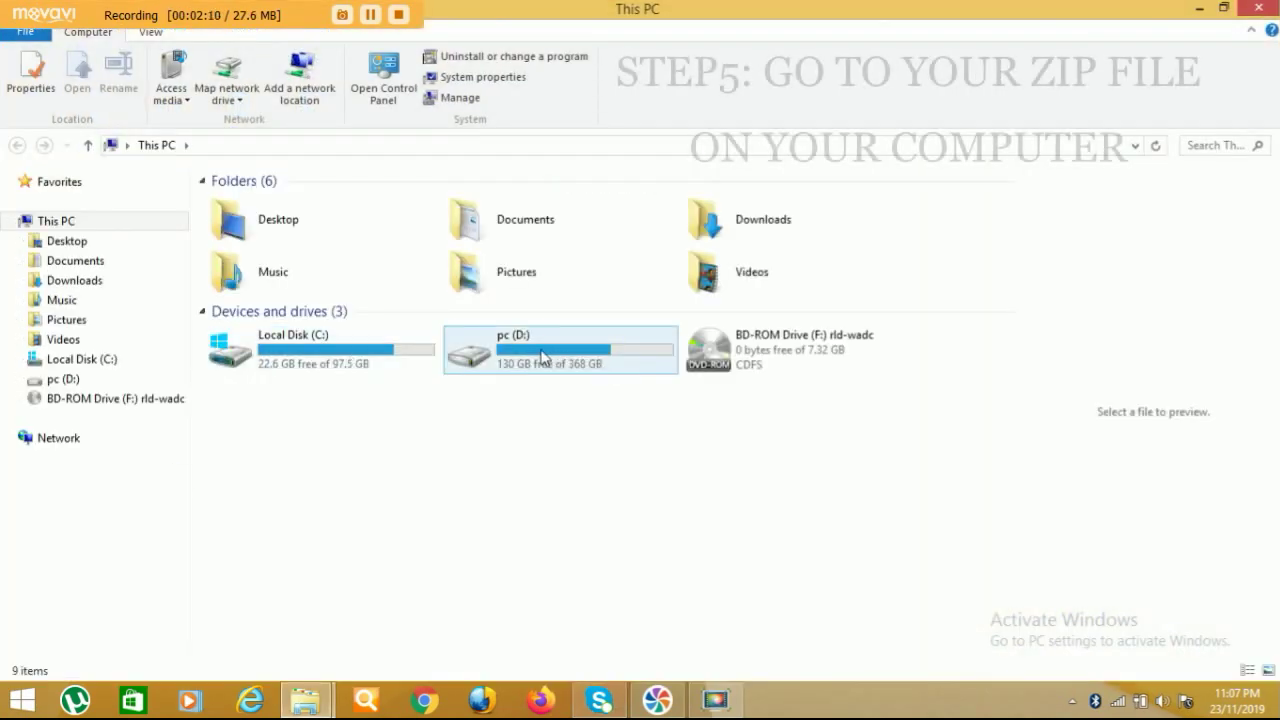
double_click(524, 360)
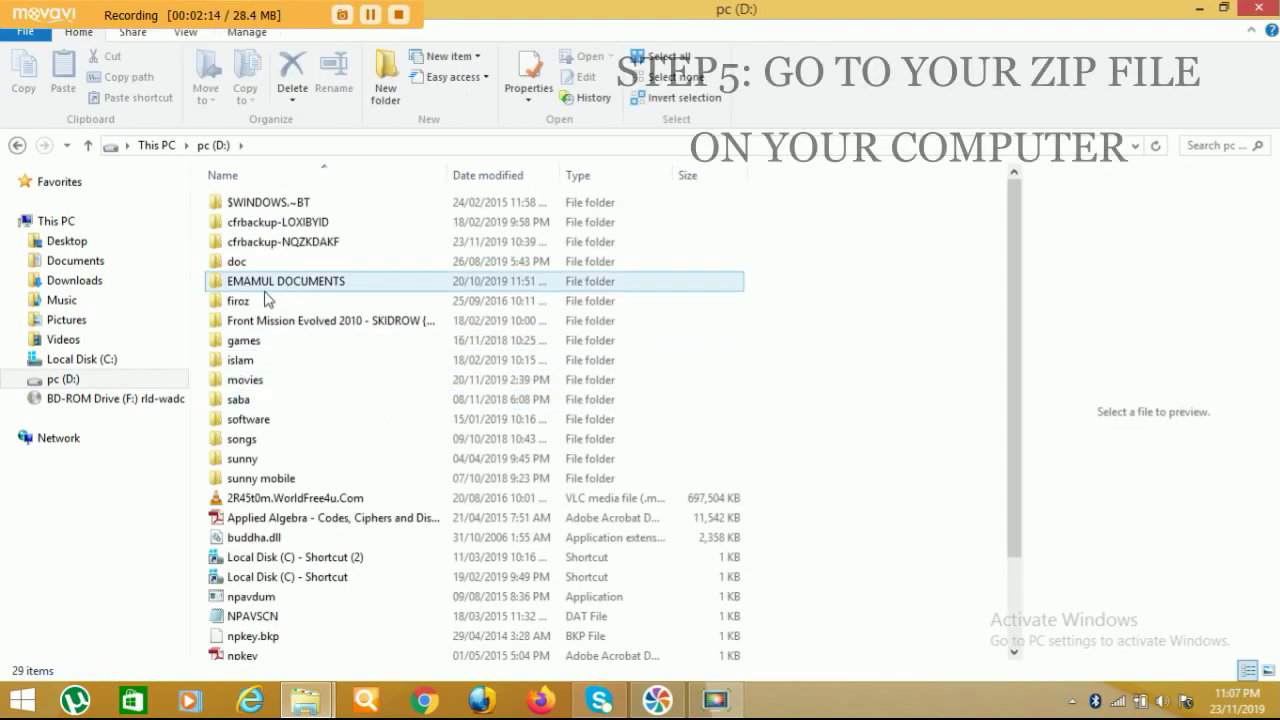
double_click(244, 341)
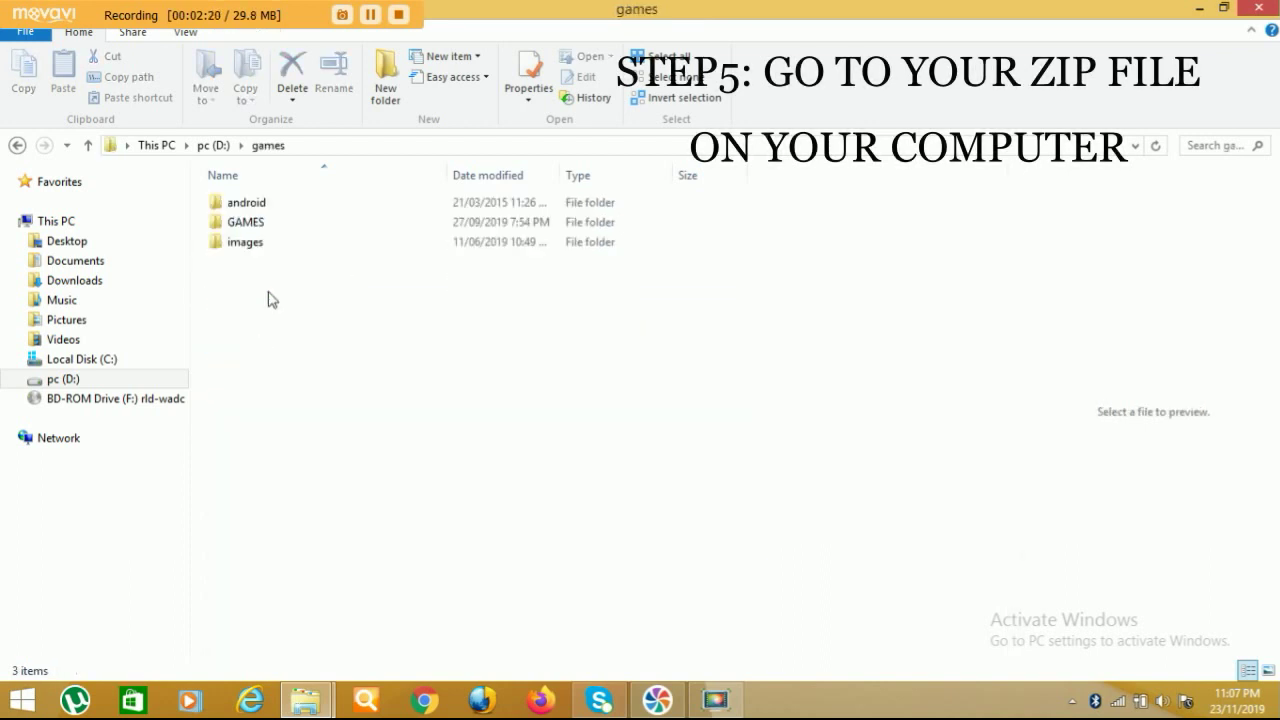
double_click(259, 205)
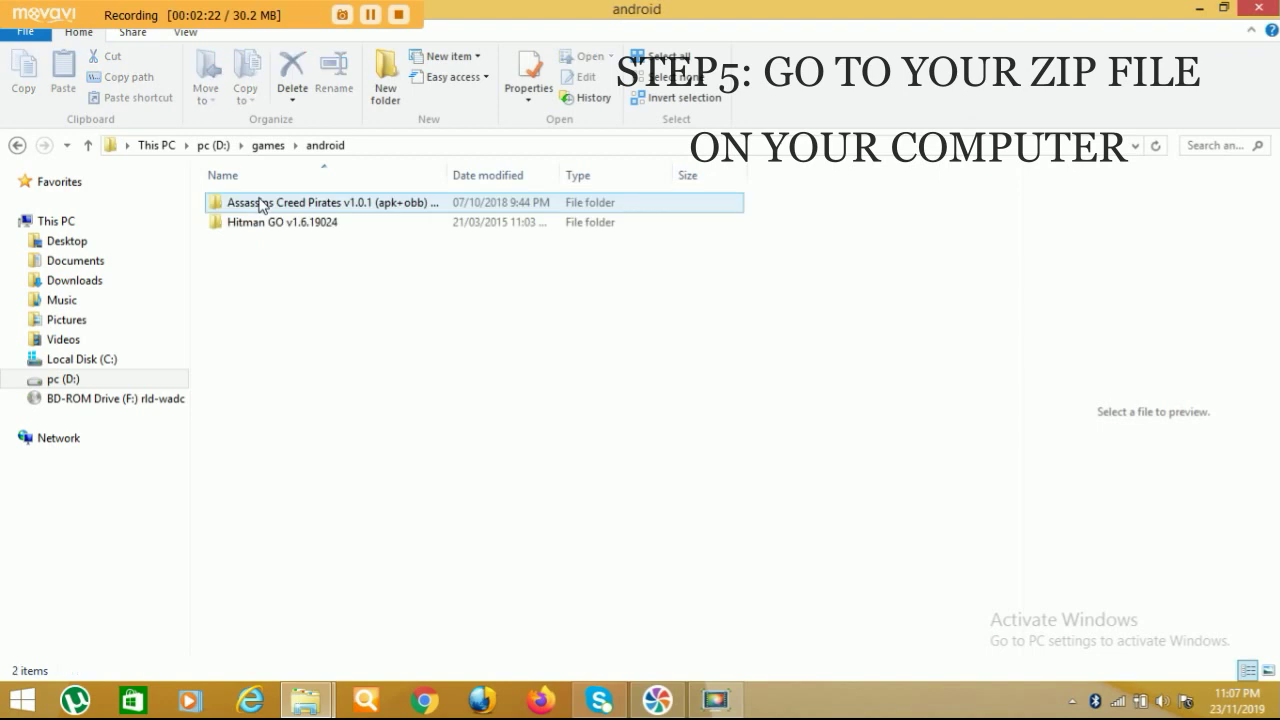
left_click(18, 146)
double_click(248, 224)
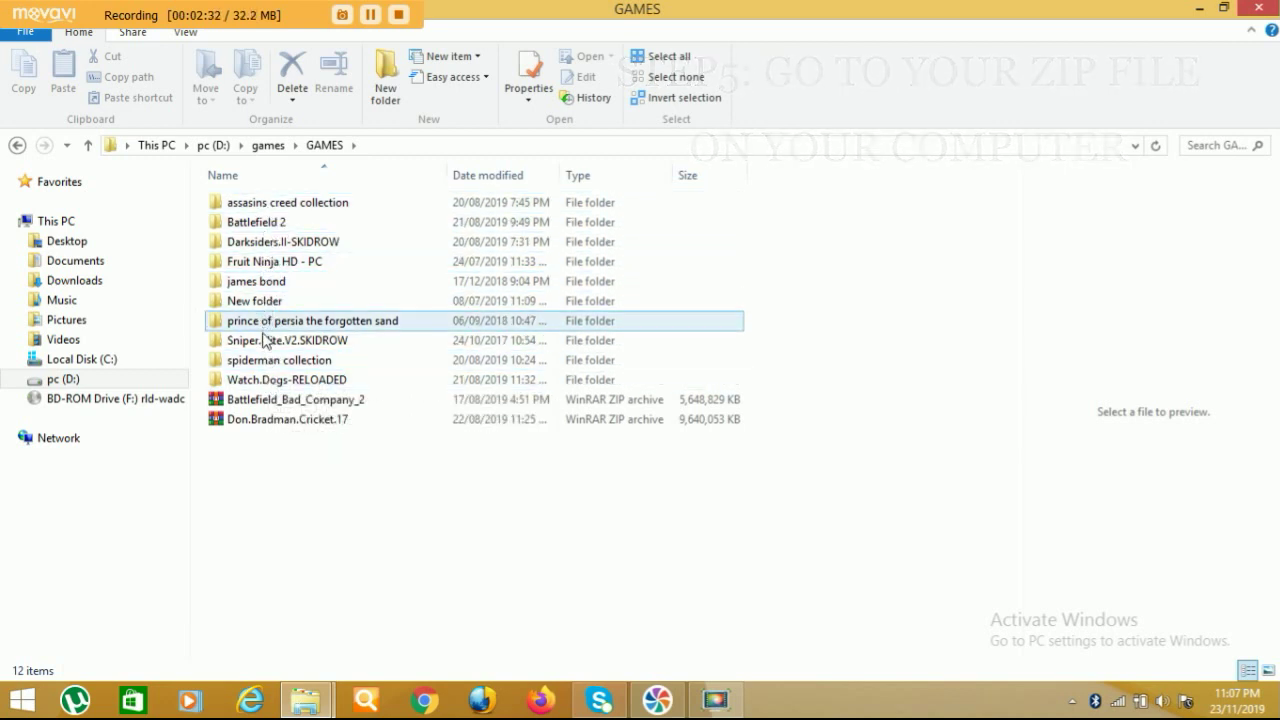
left_click(265, 364)
double_click(265, 363)
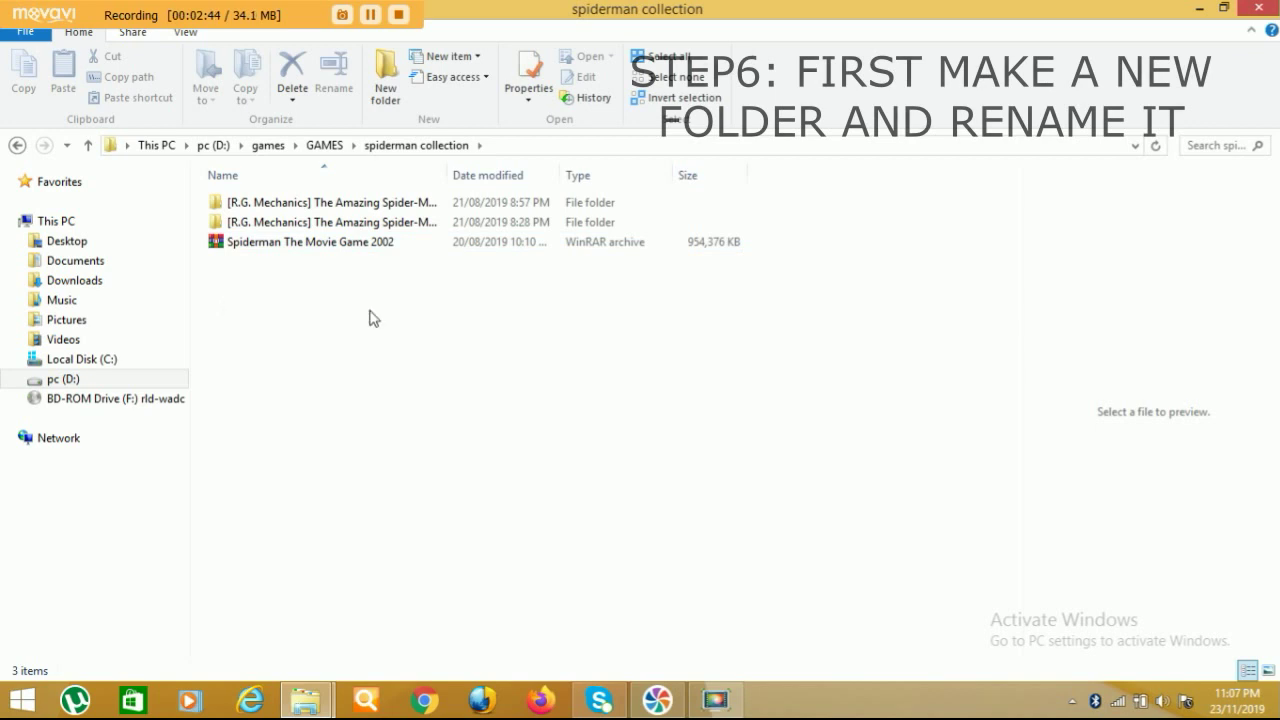
Step: Create a new folder named spiderman inside the spiderman collection folder
right_click(302, 319)
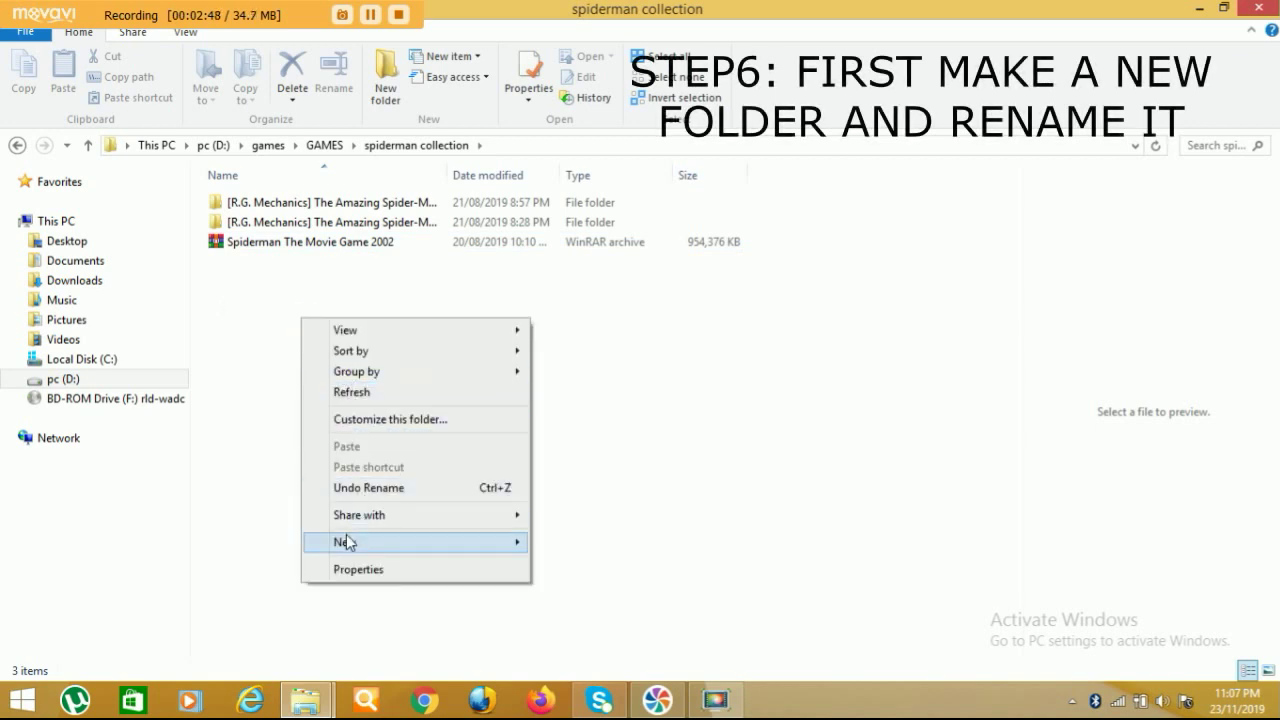
mouse_move(497, 537)
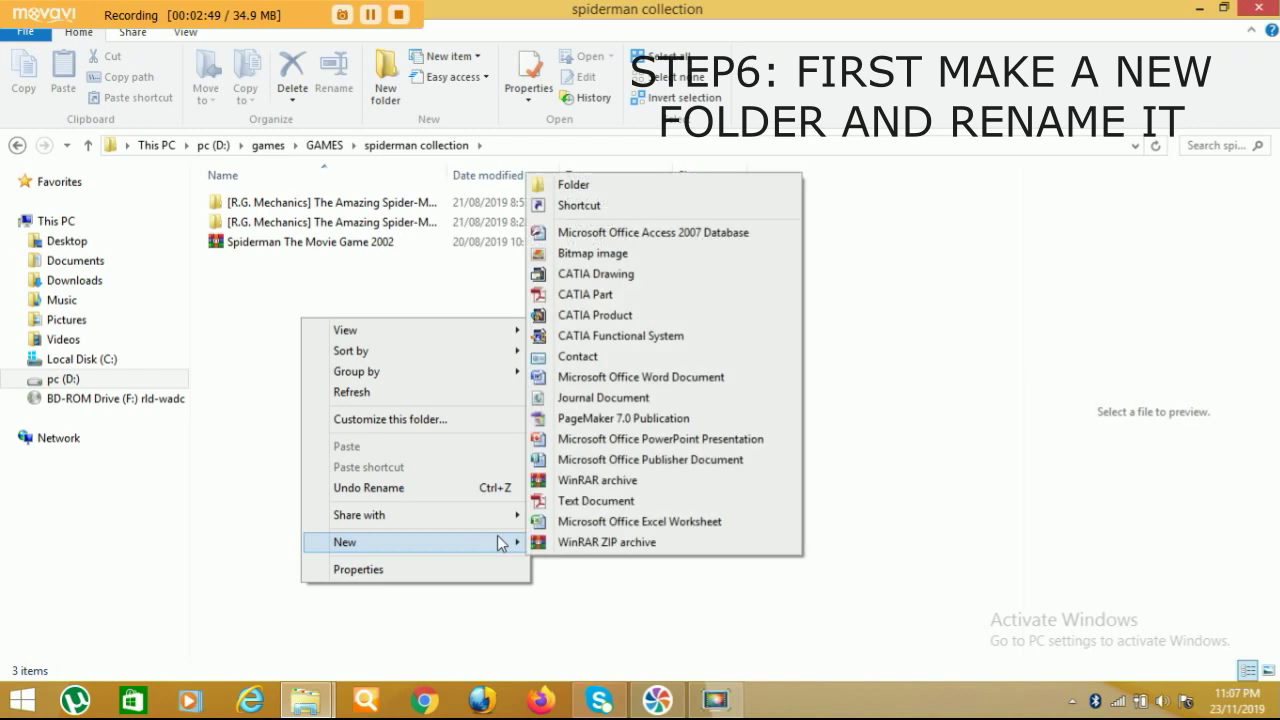
left_click(573, 186)
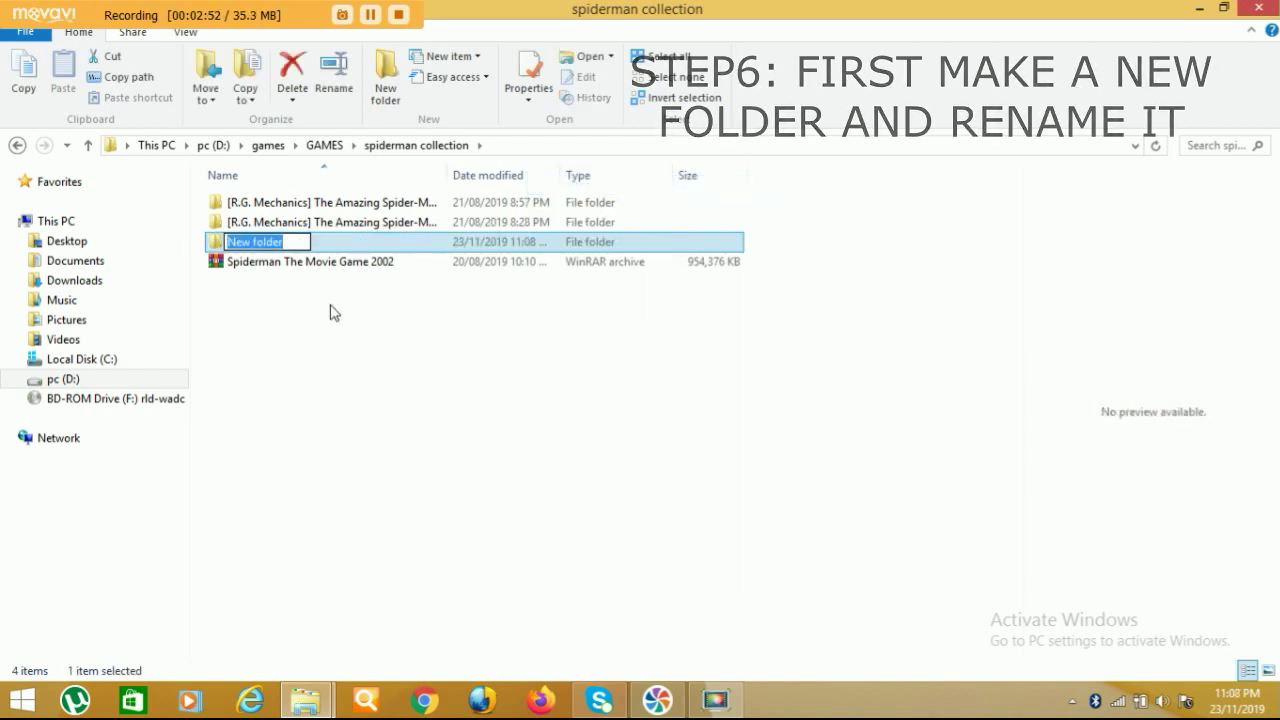
type("sp")
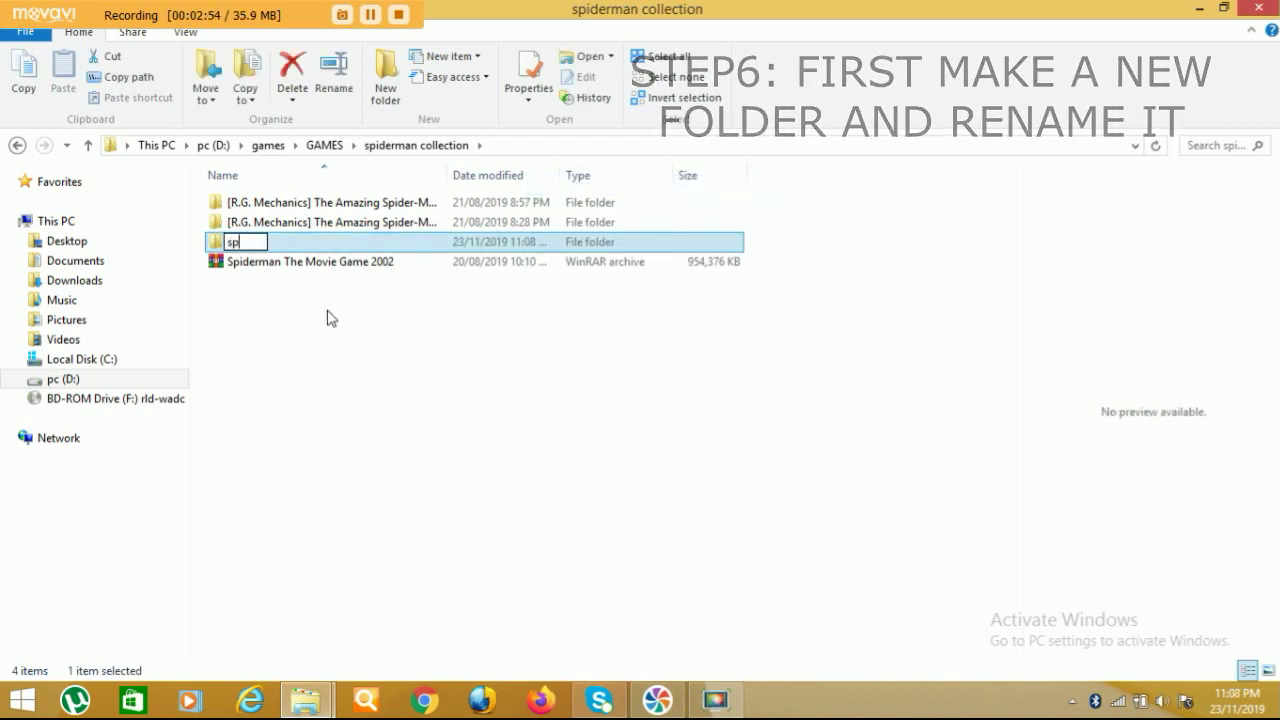
type("iderman")
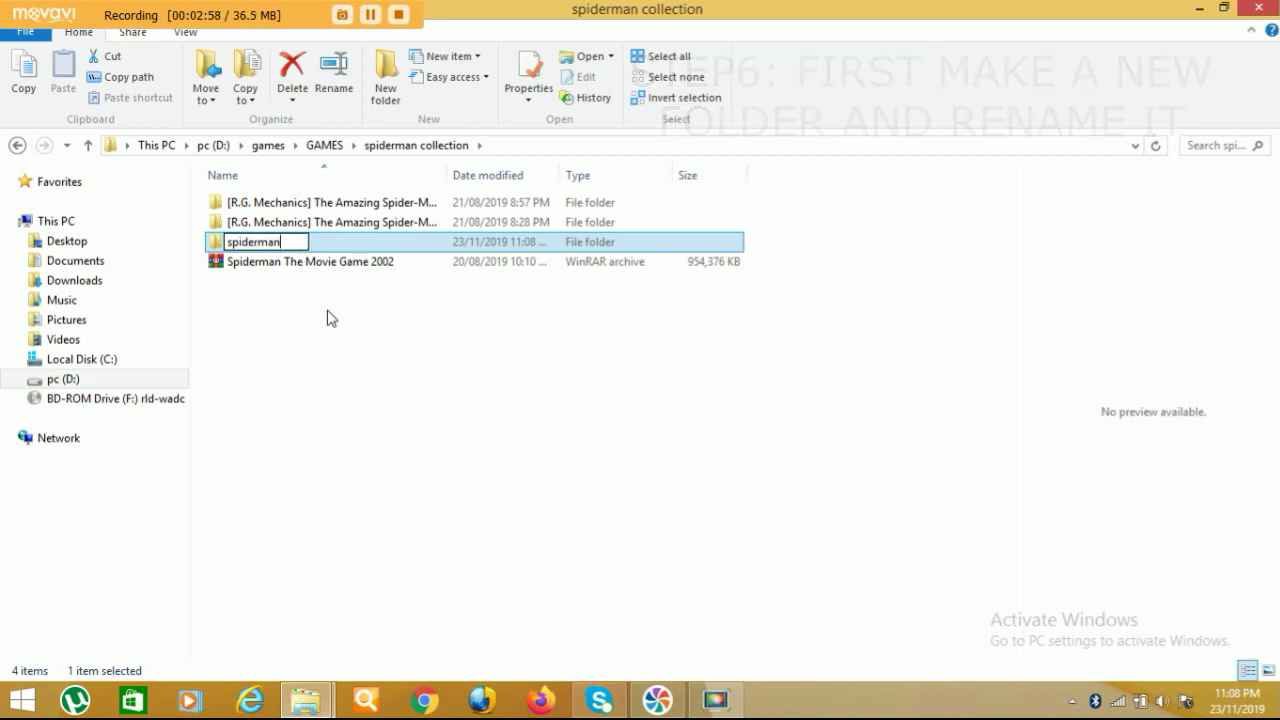
left_click(279, 398)
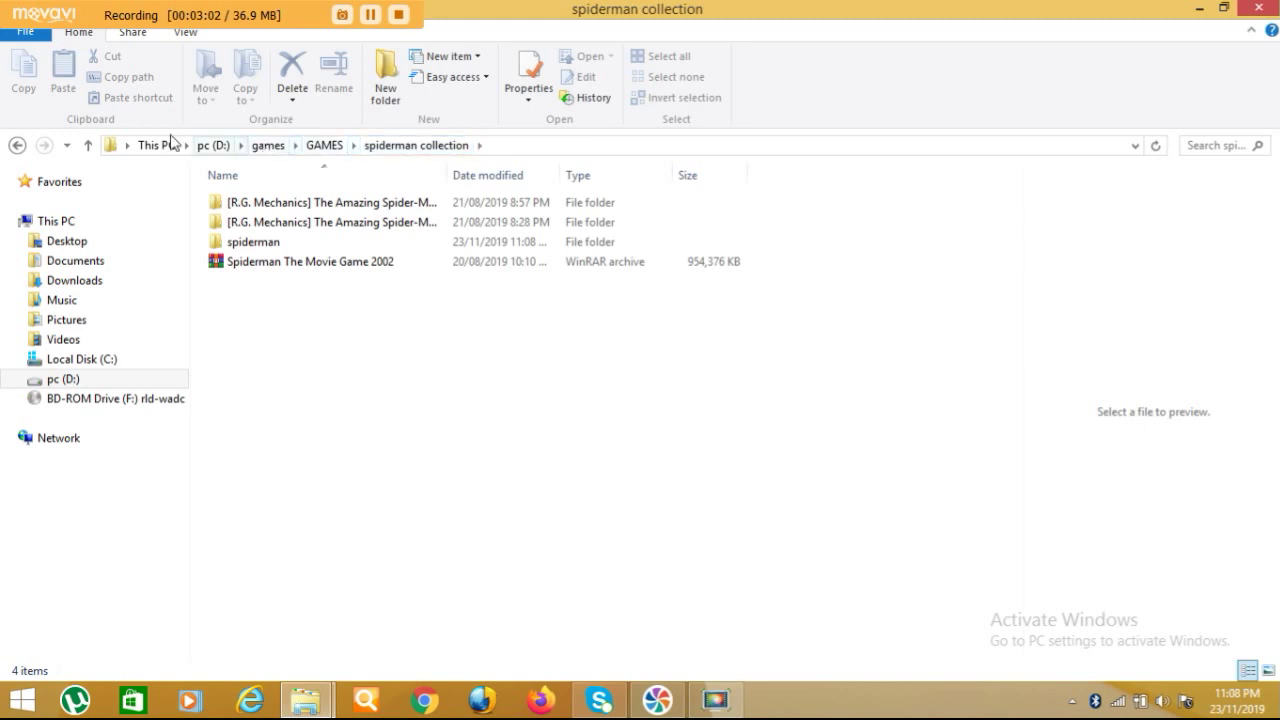
left_click(256, 244)
left_click(226, 310)
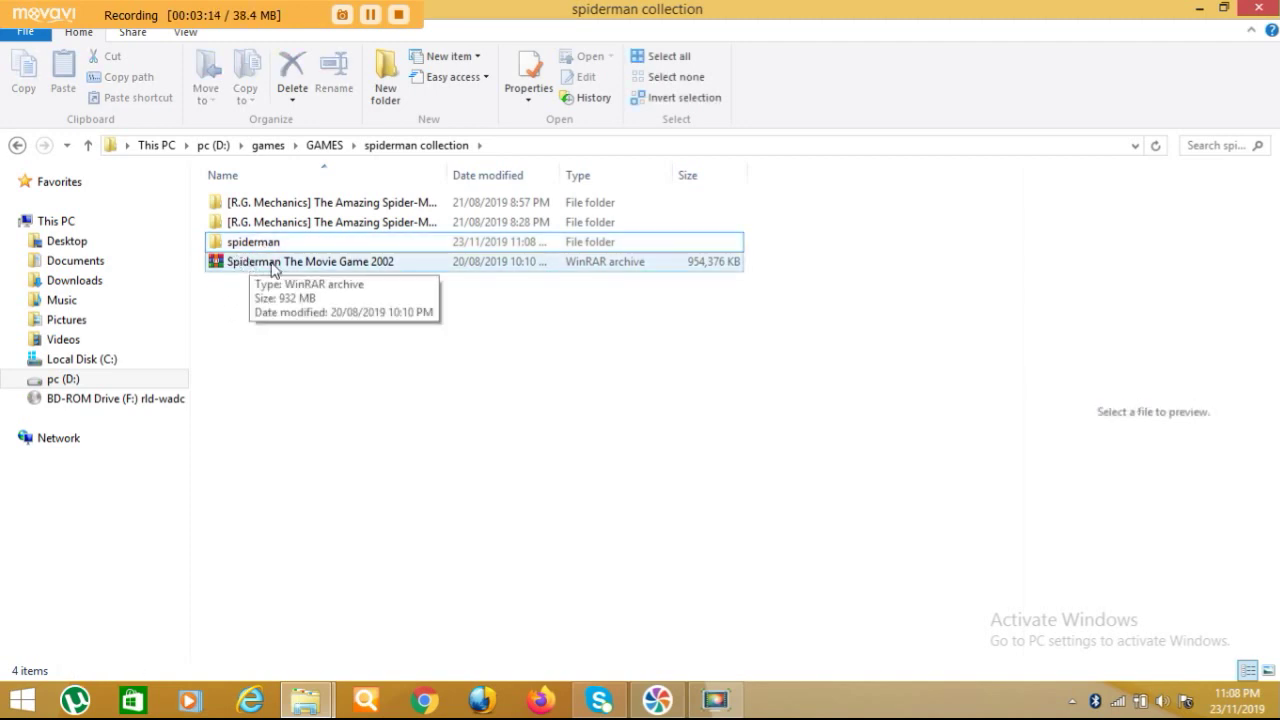
Step: Open the Spiderman The Movie Game 2002 archive in WinRAR and dismiss the purchase notice
left_click(273, 264)
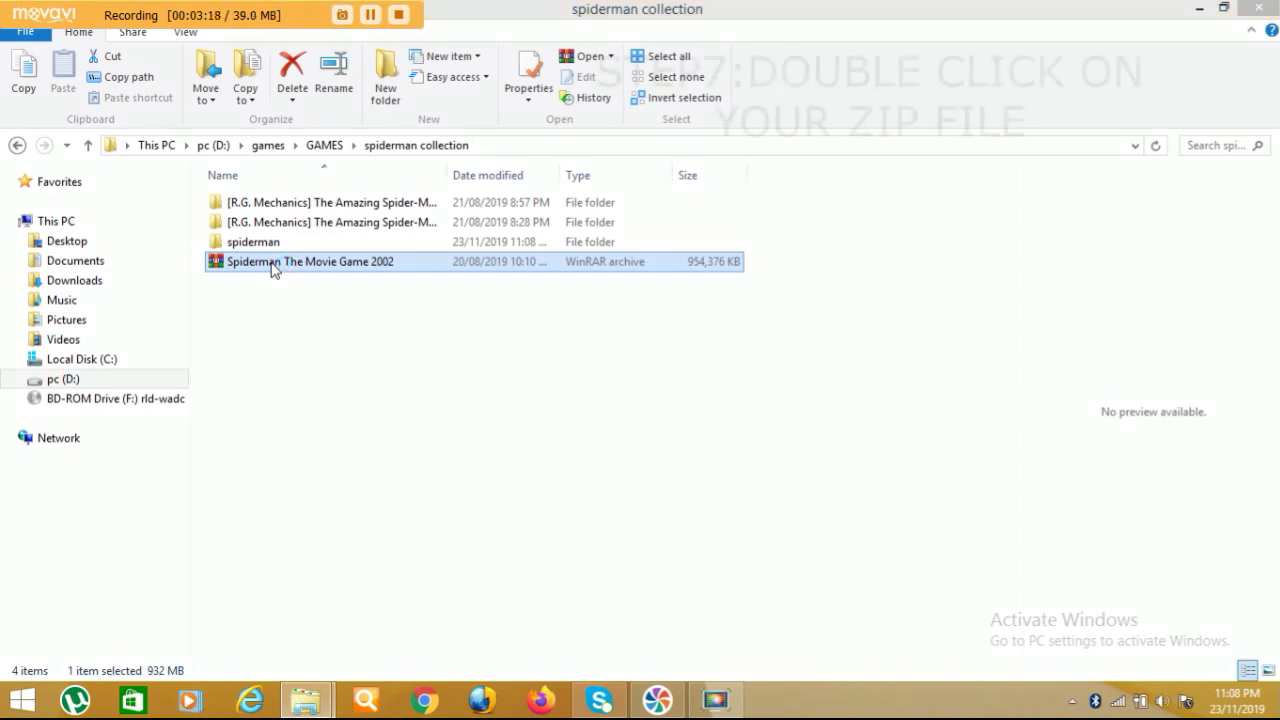
double_click(272, 263)
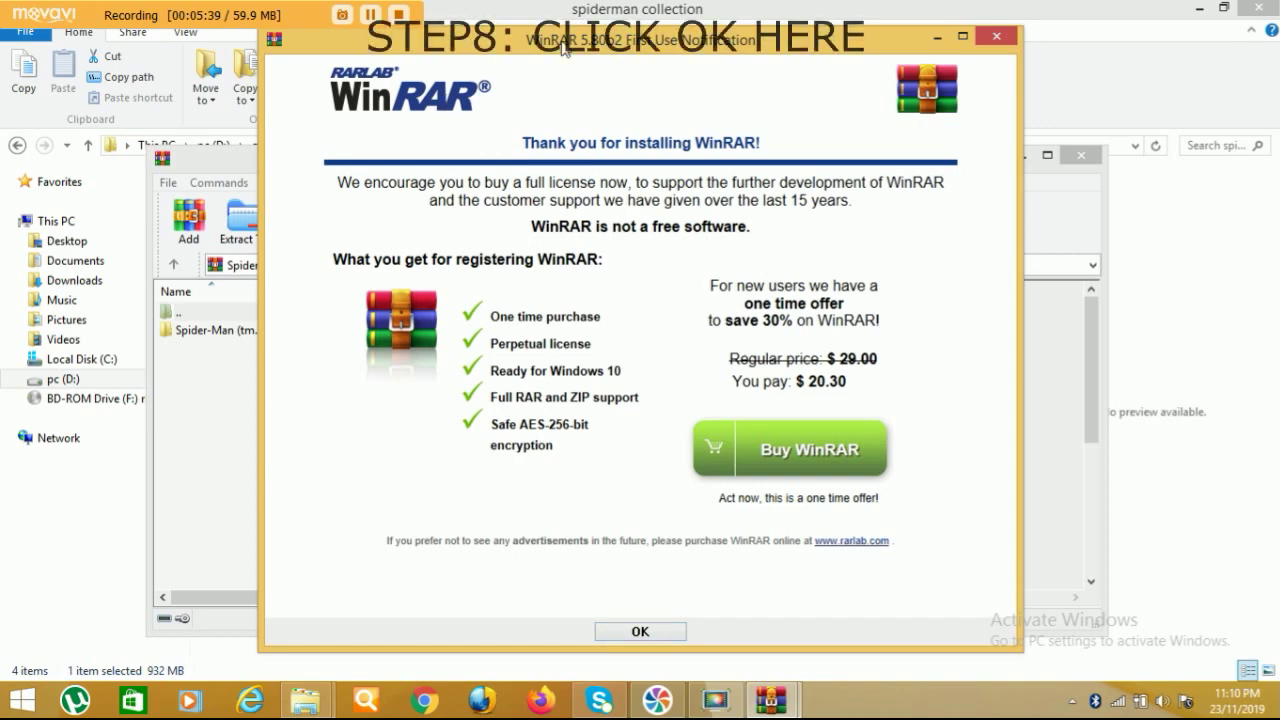
left_click(645, 632)
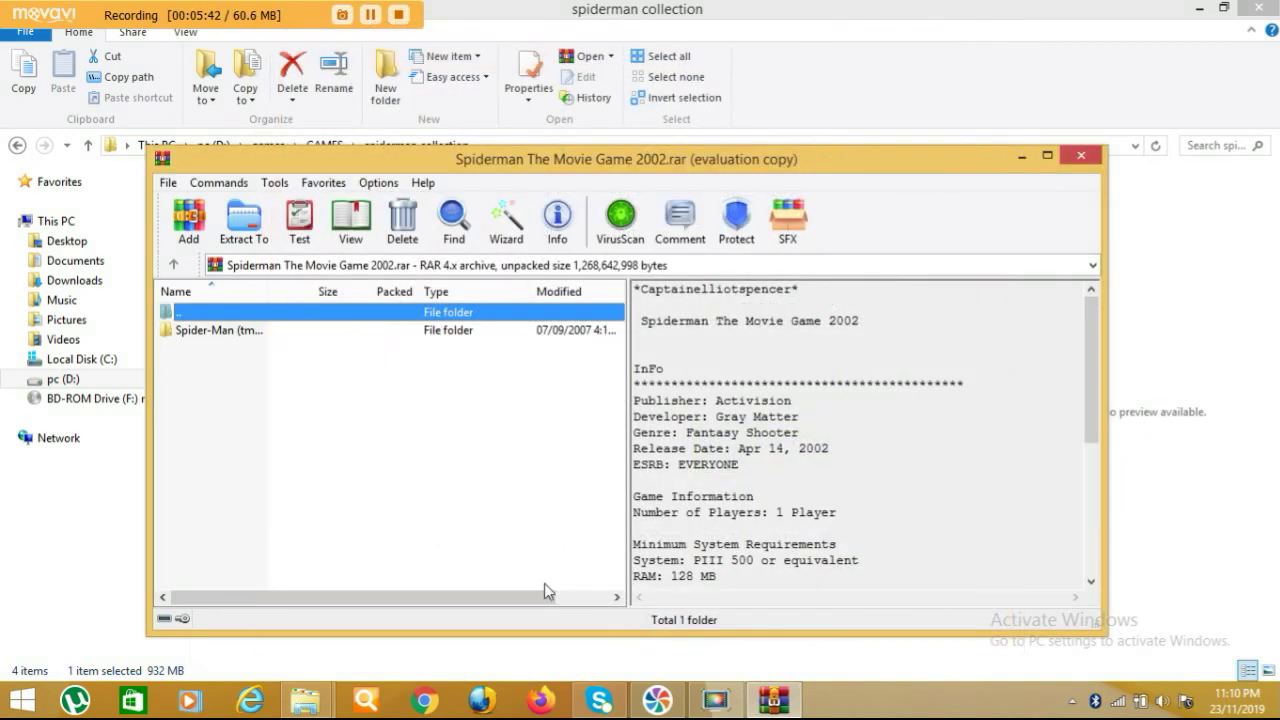
Step: Extract the archive's Spider-Man folder to D:\games\GAMES\spiderman collection\spiderman
left_click(205, 332)
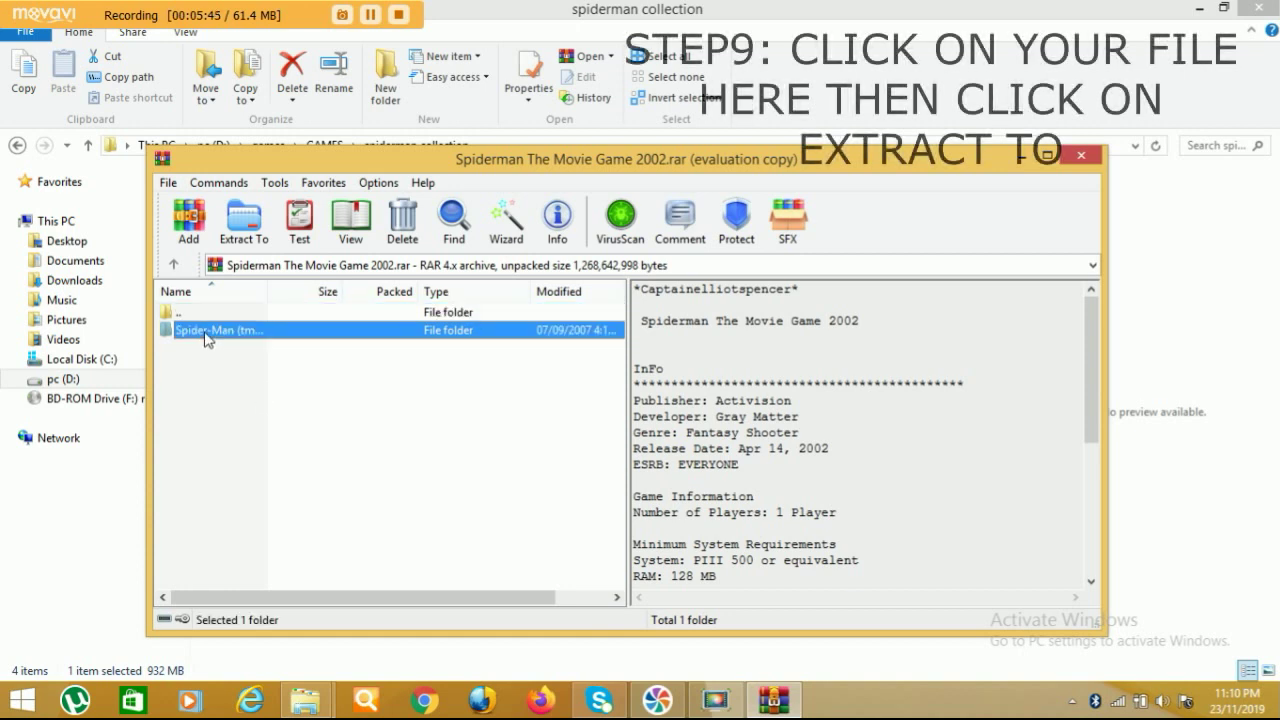
left_click(252, 228)
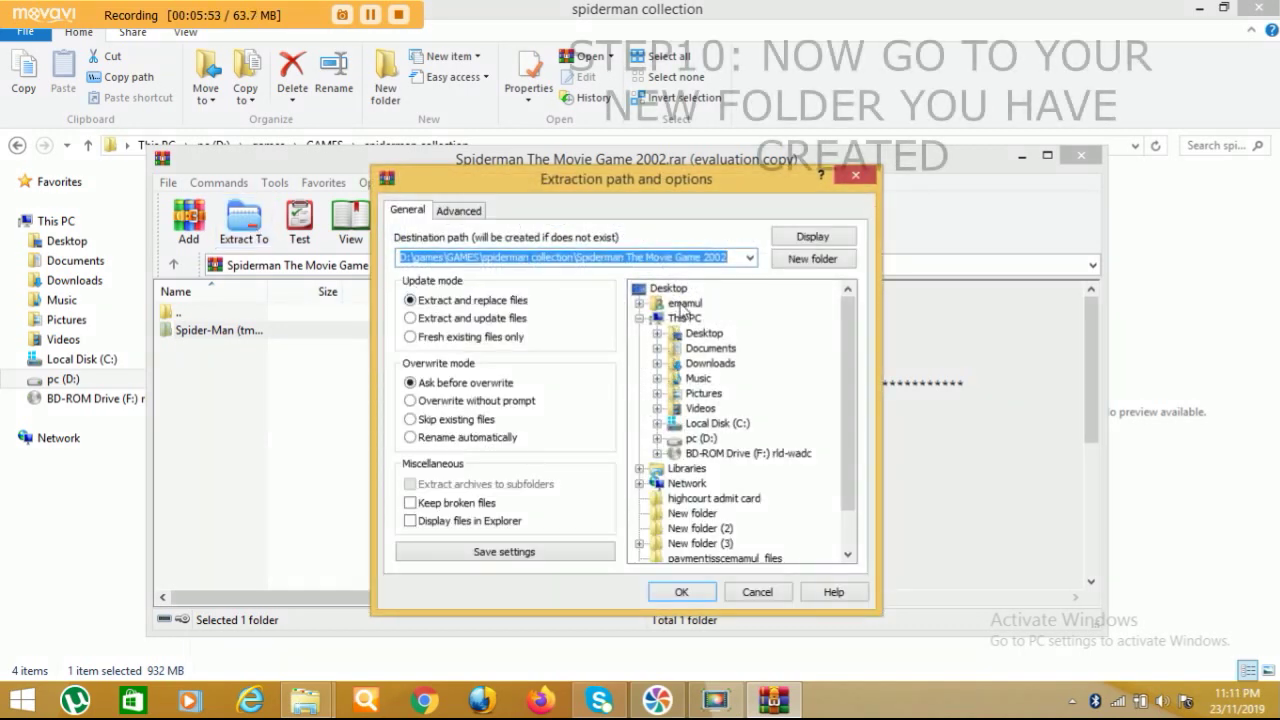
double_click(703, 440)
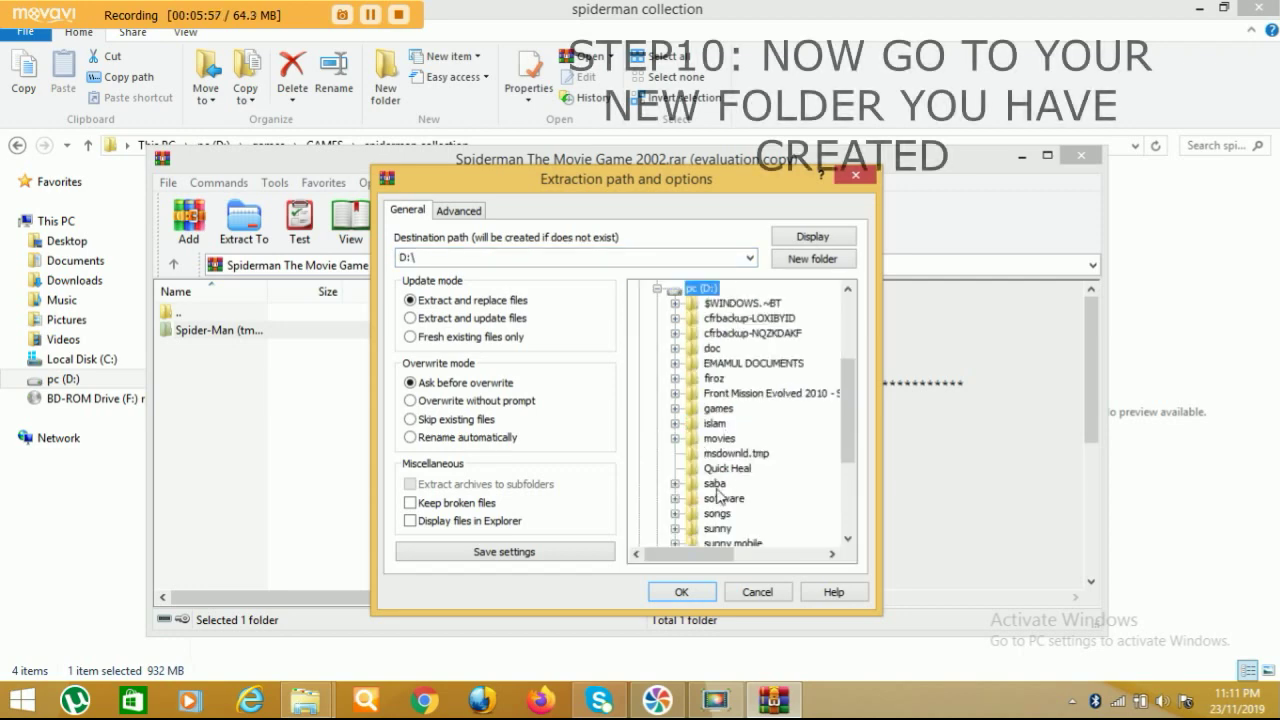
double_click(718, 414)
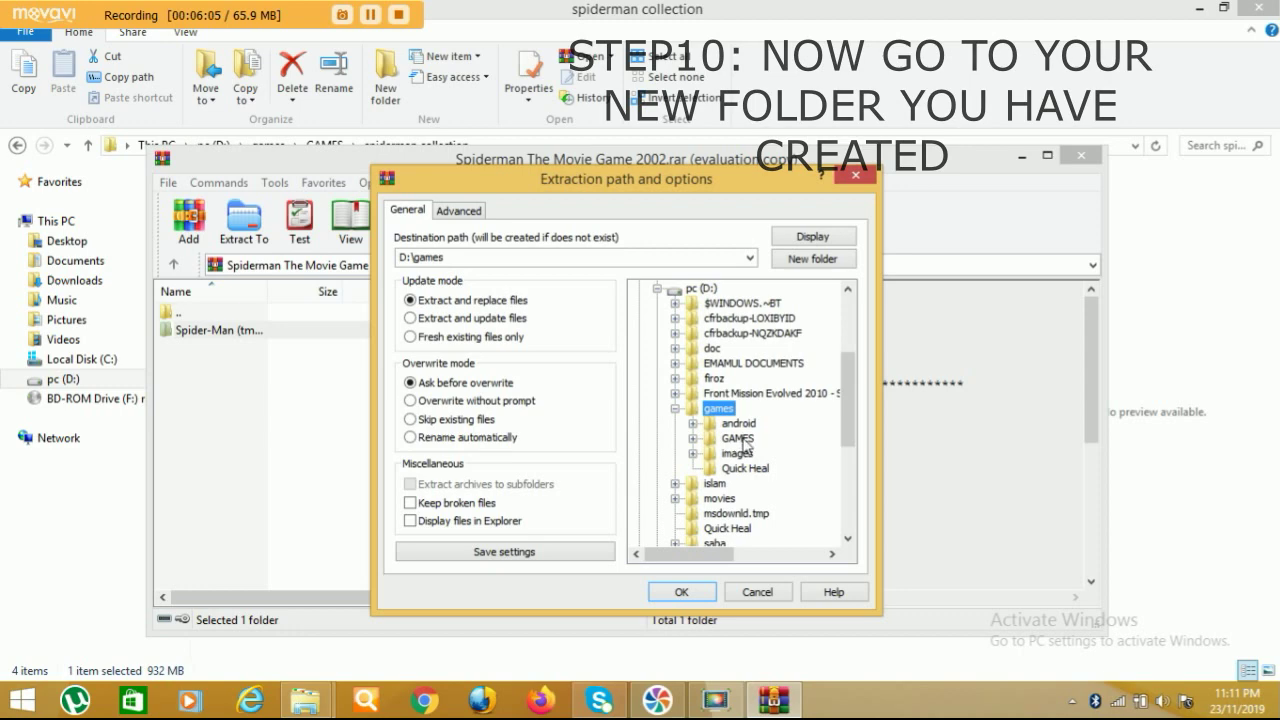
left_click(736, 441)
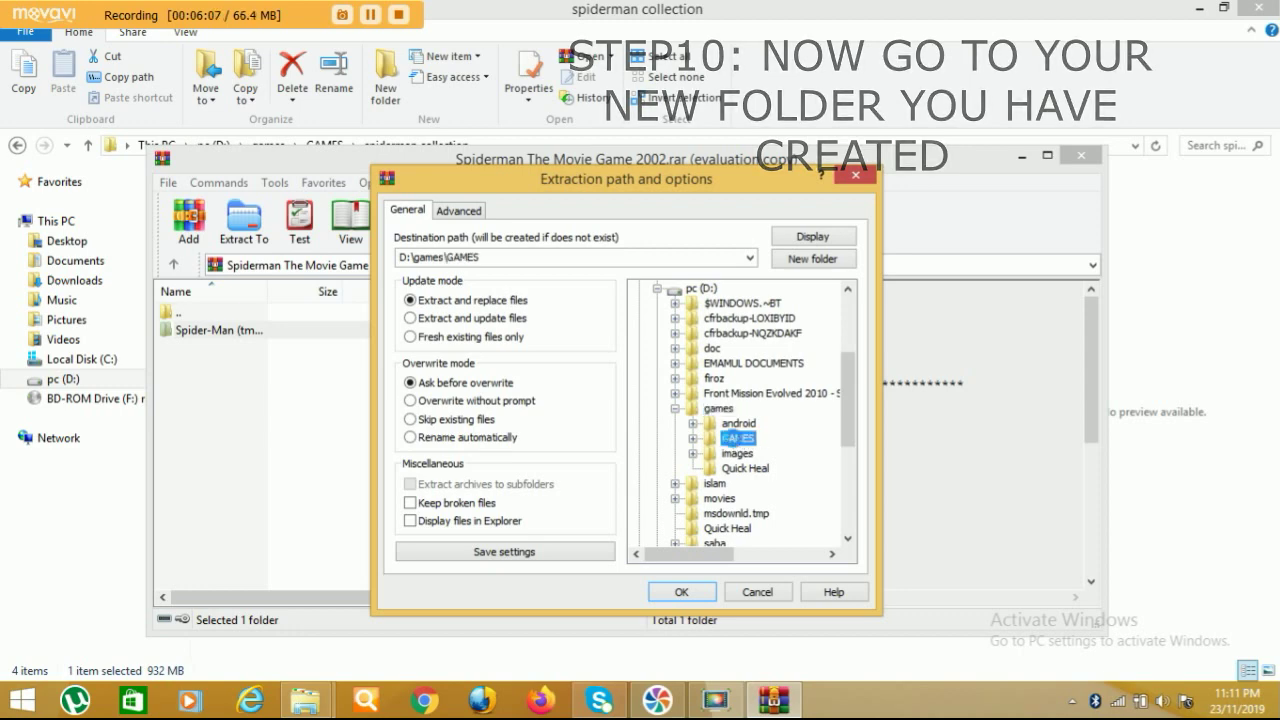
double_click(736, 441)
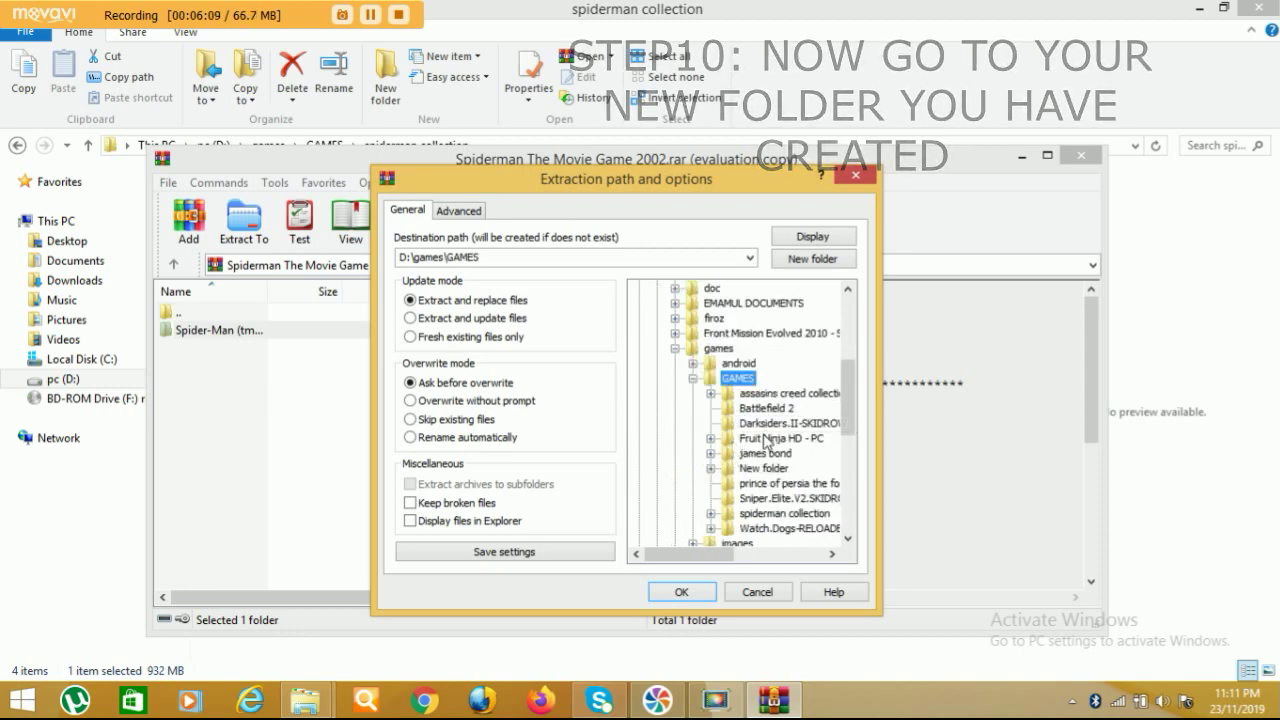
double_click(754, 515)
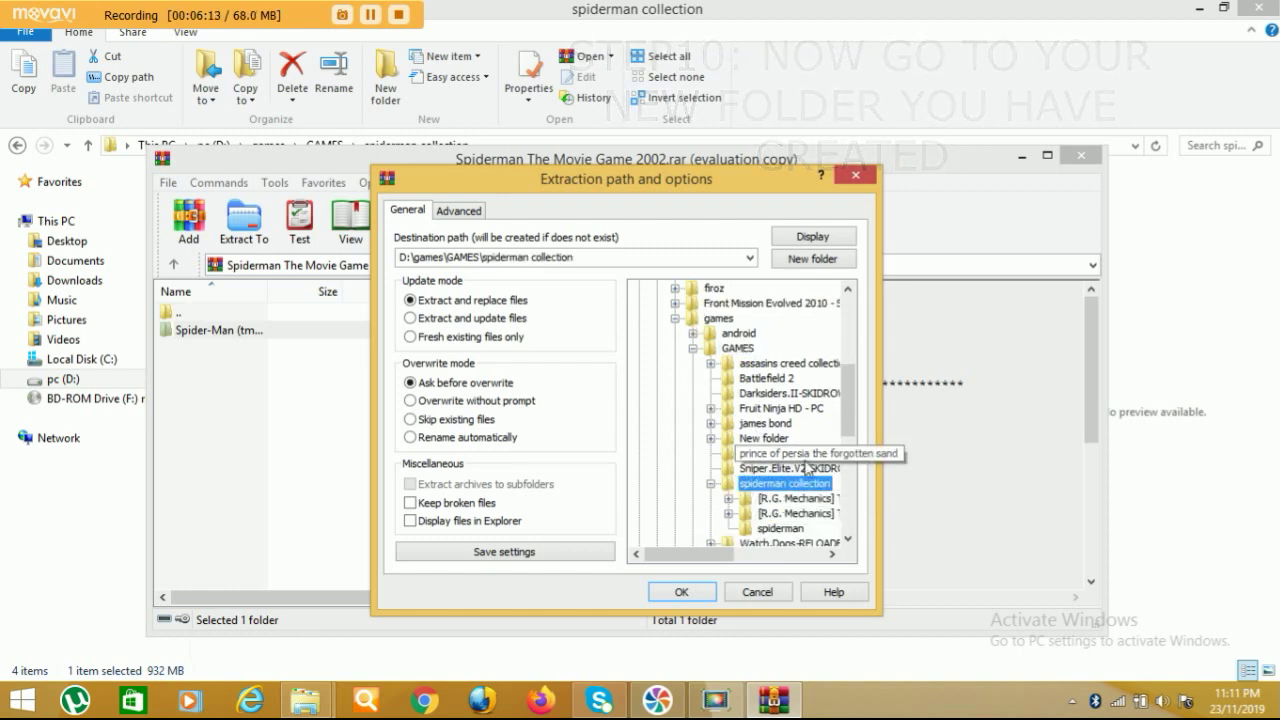
left_click(778, 529)
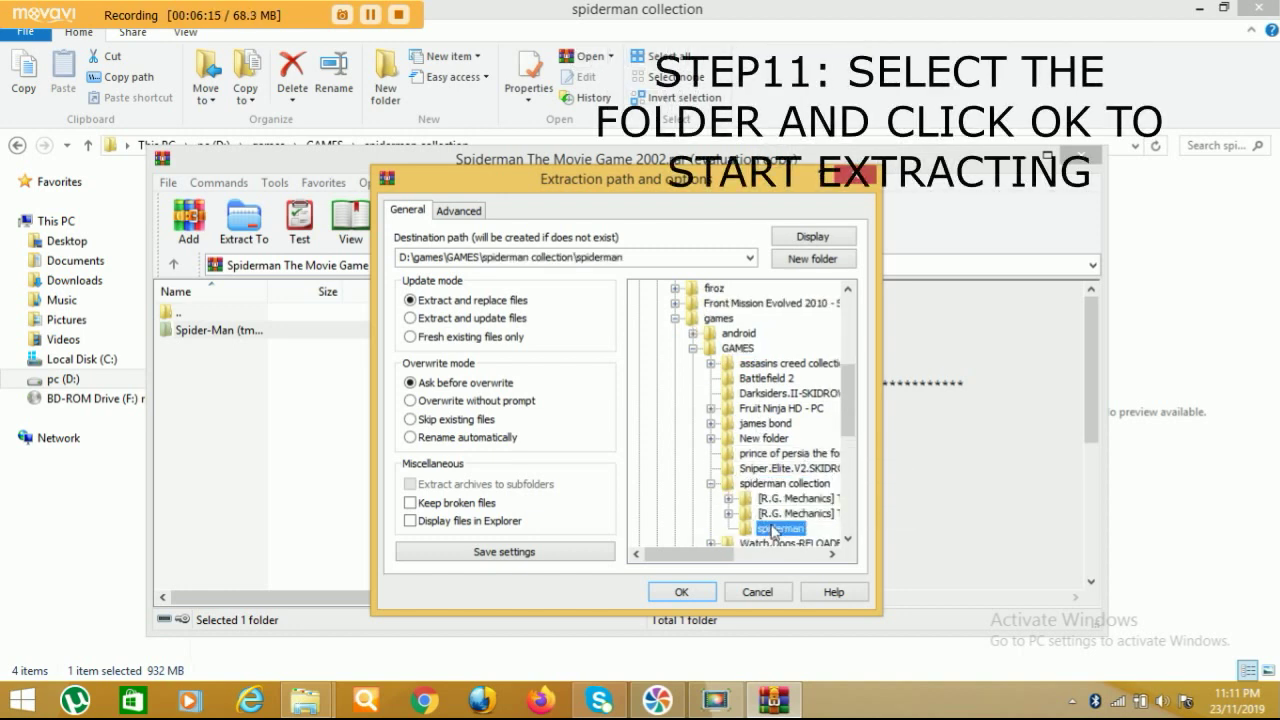
left_click(705, 591)
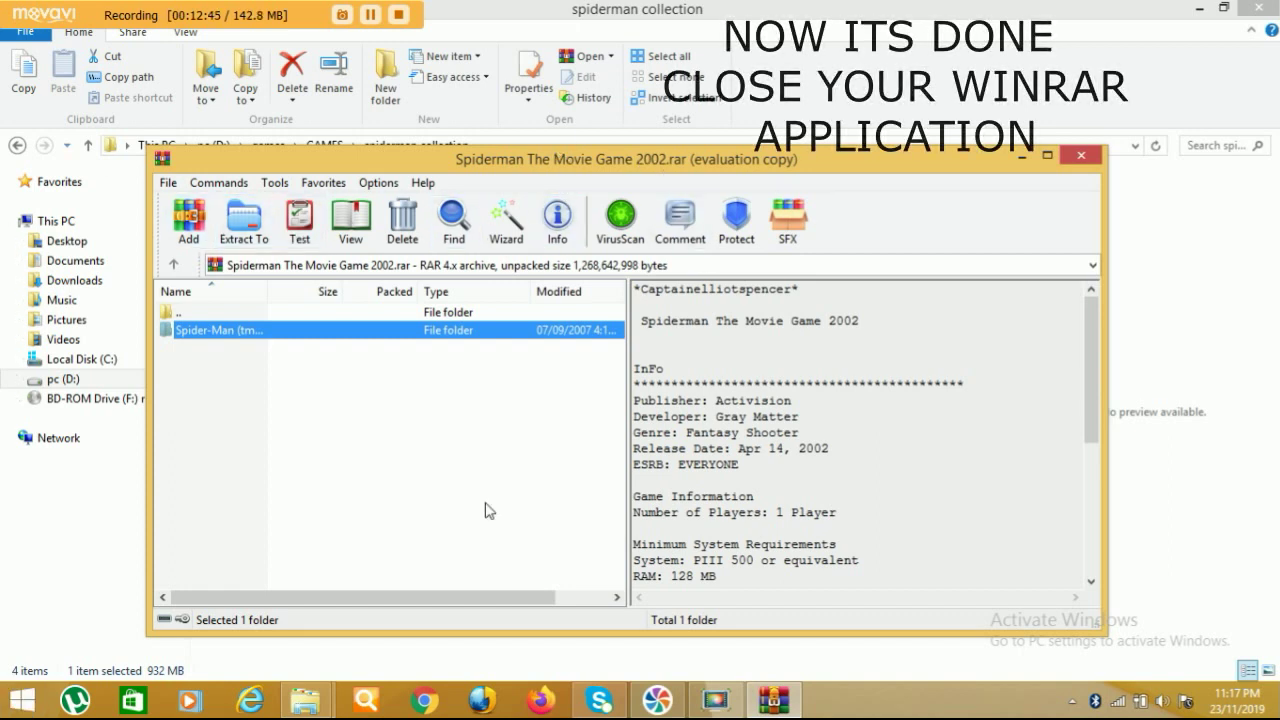
Step: Close WinRAR and open the extracted Spider-Man (tm) Movie folder inside the spiderman folder
left_click(1083, 156)
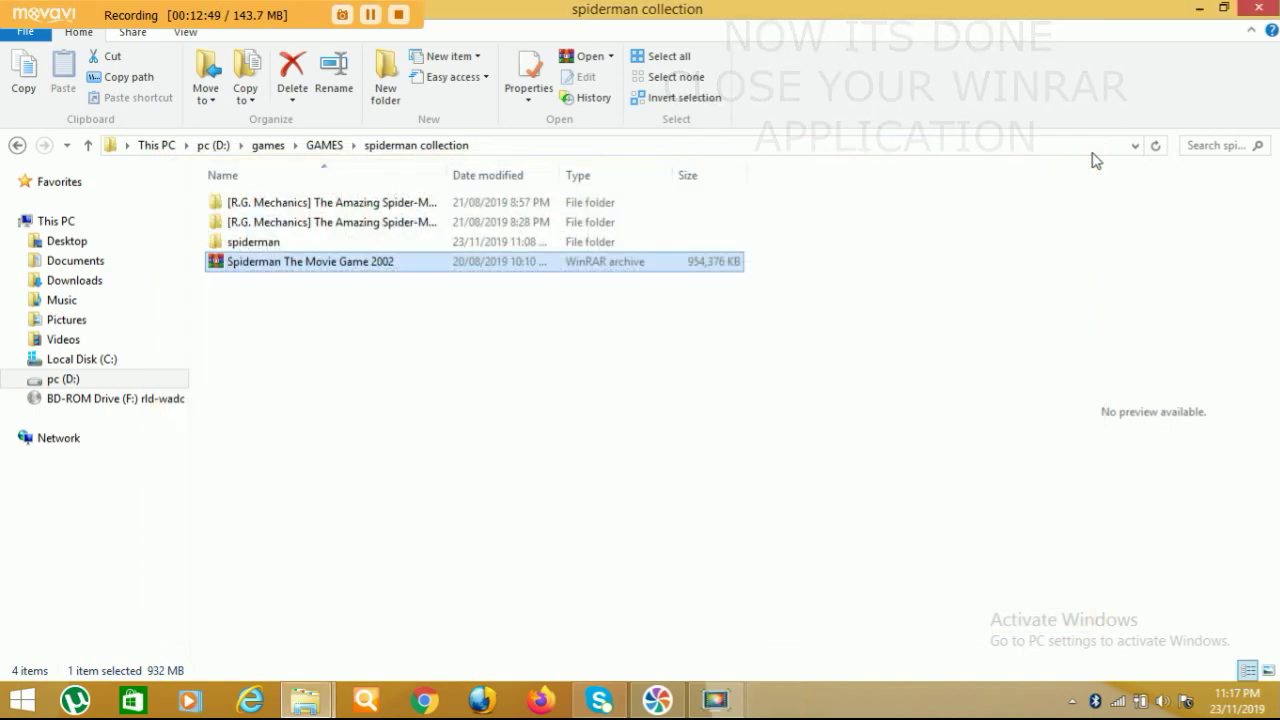
left_click_drag(242, 259, 270, 247)
double_click(270, 247)
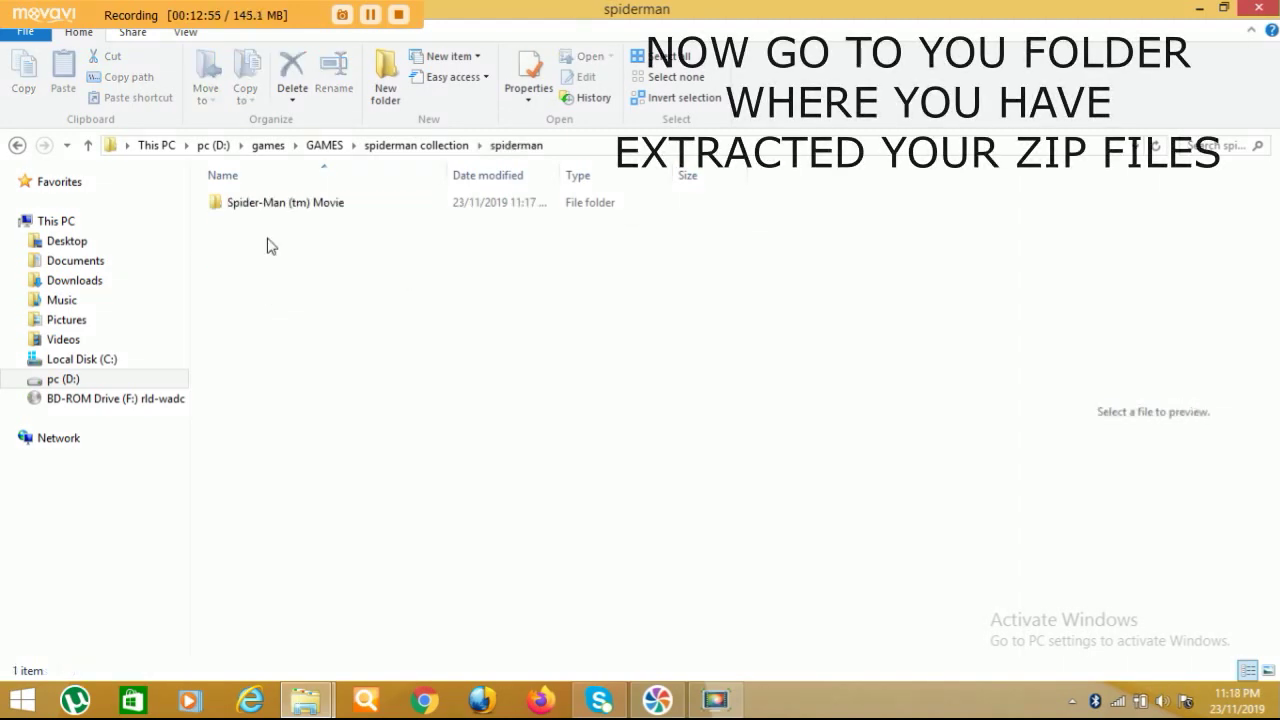
double_click(333, 205)
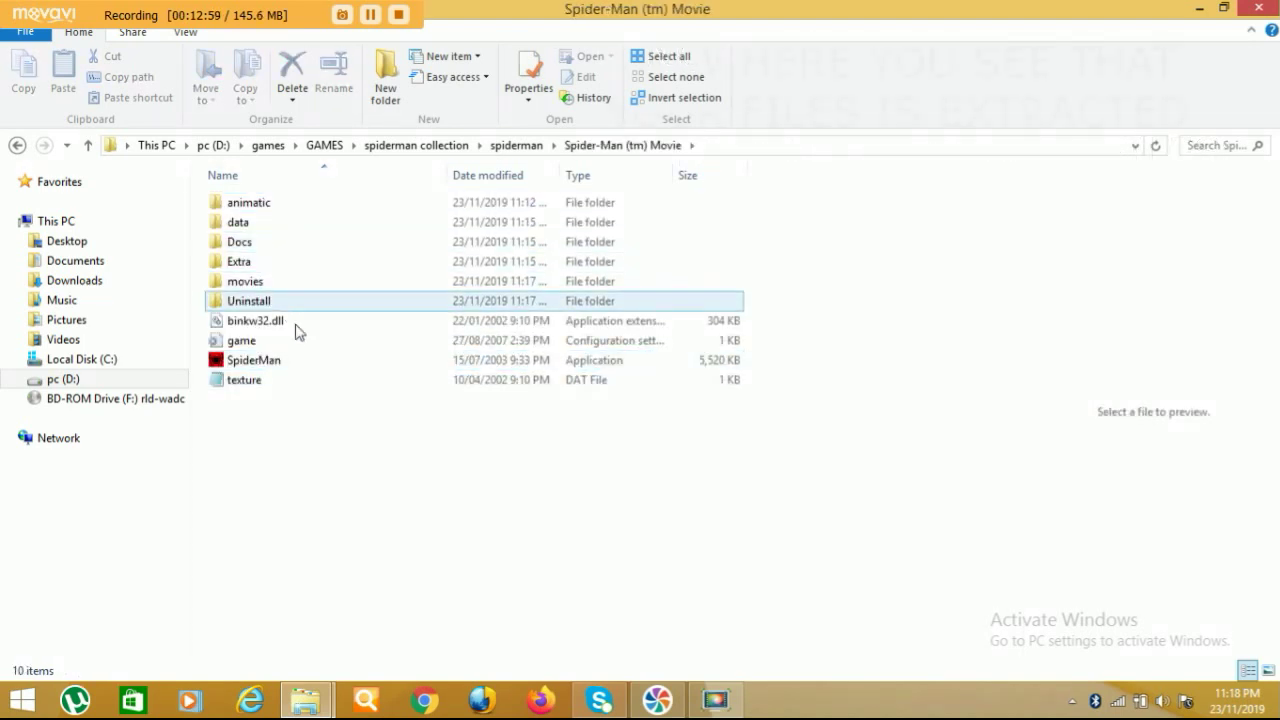